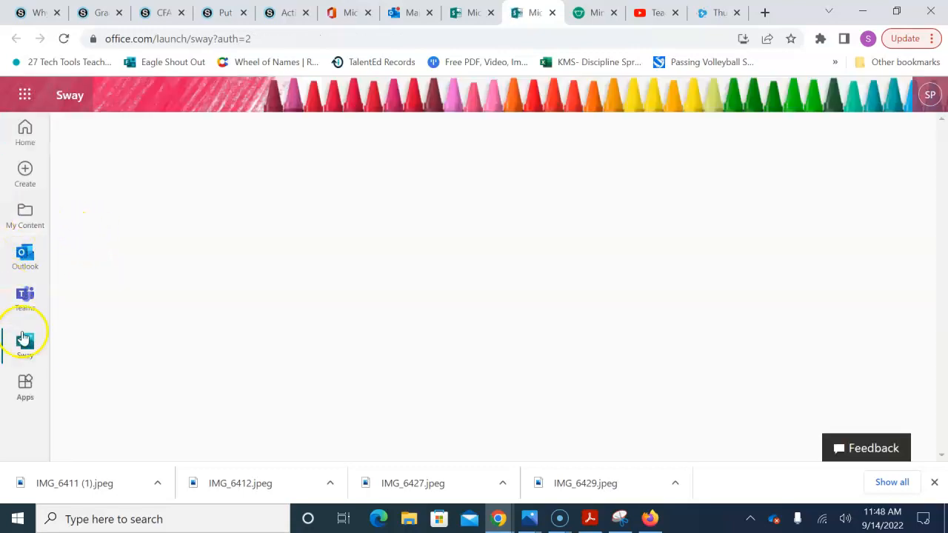
# Create a new blank Sway and title it "Butterflies"
pyautogui.click(25, 344)
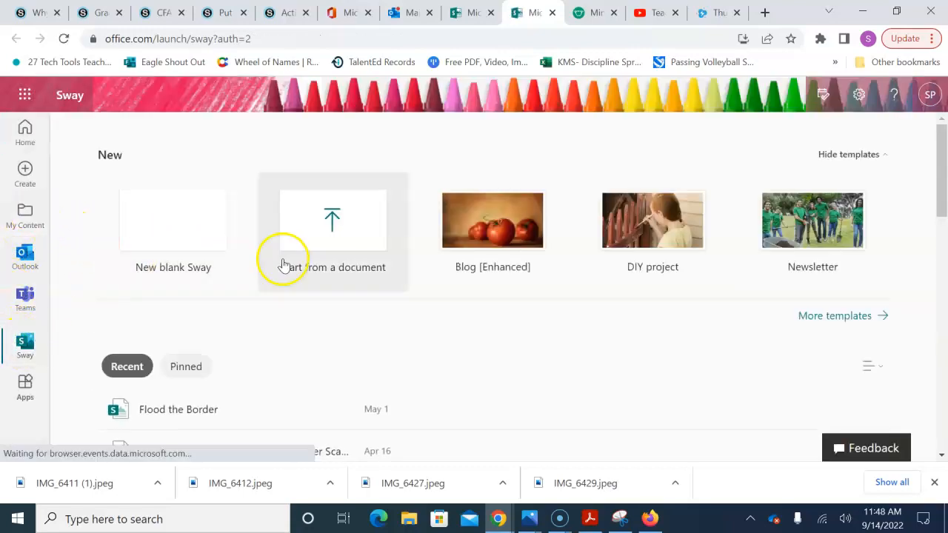
pyautogui.click(174, 213)
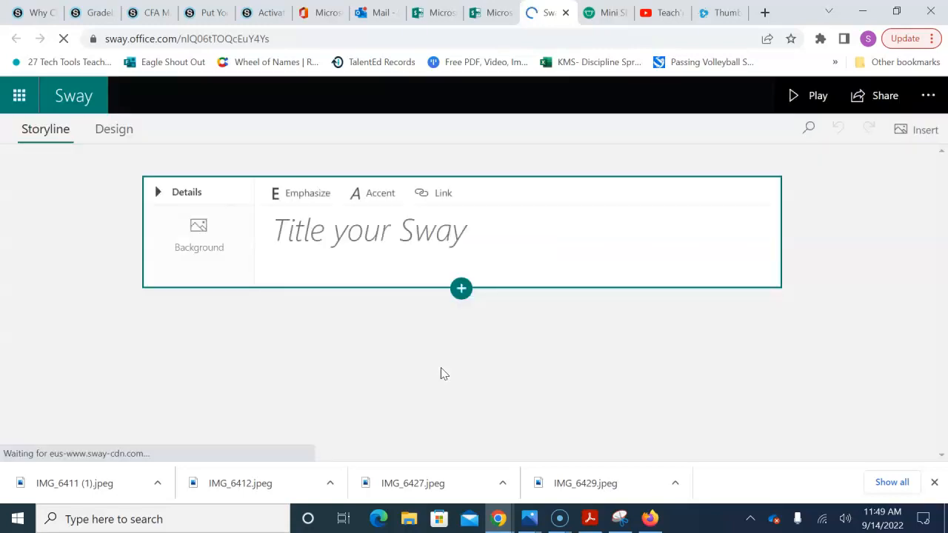
pyautogui.click(461, 288)
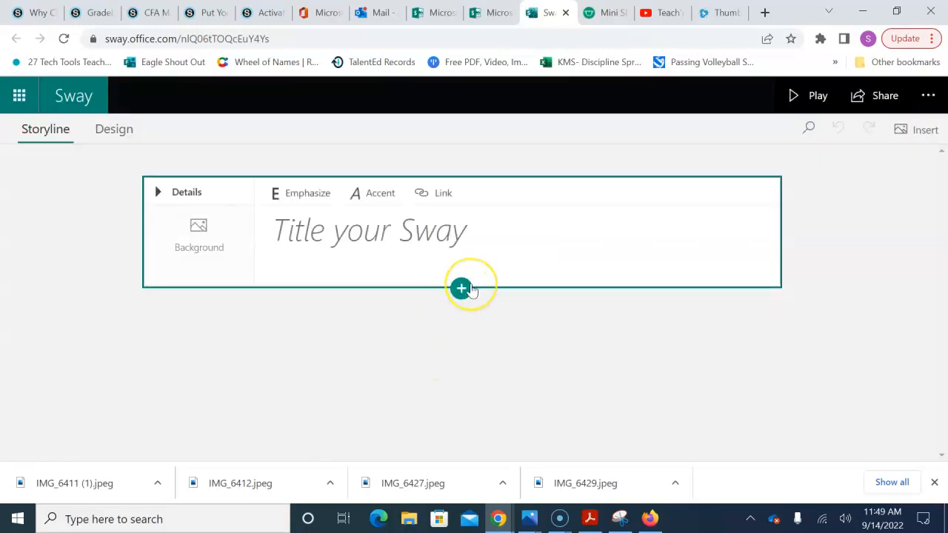
pyautogui.click(439, 284)
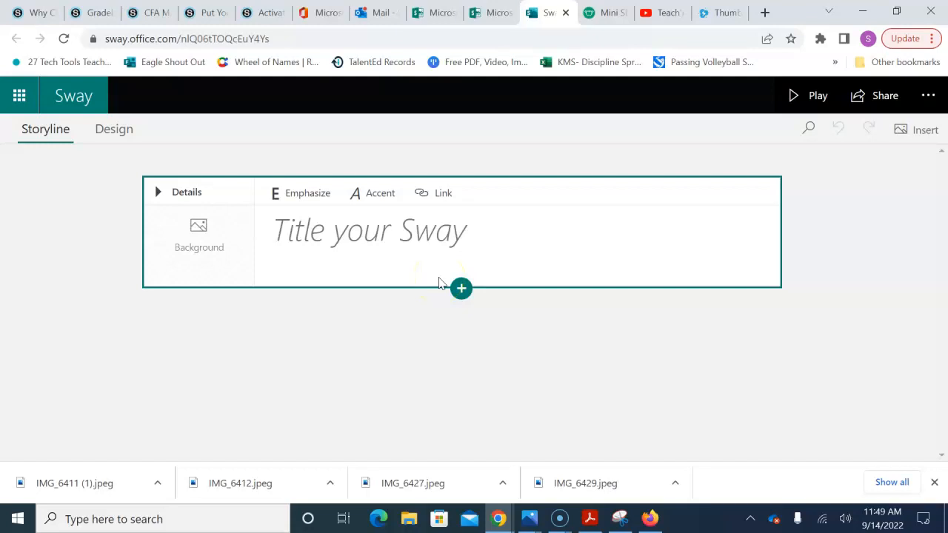
pyautogui.click(405, 234)
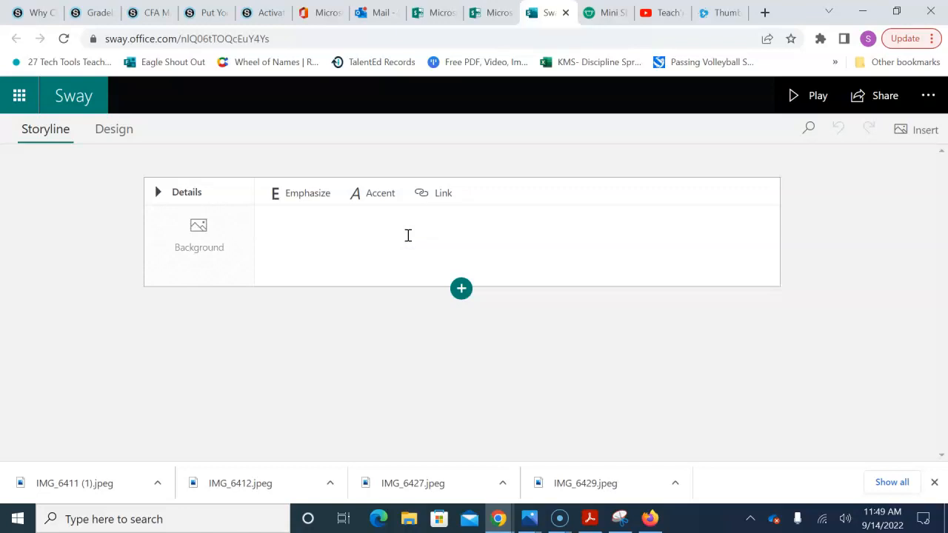
pyautogui.click(408, 235)
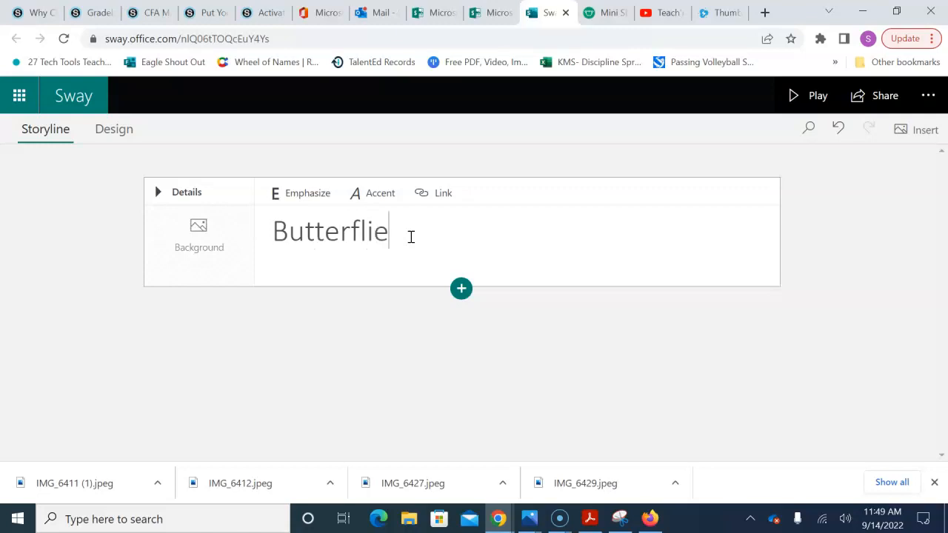
# Look for a title card background image using the suggested Butterflies search
pyautogui.click(207, 256)
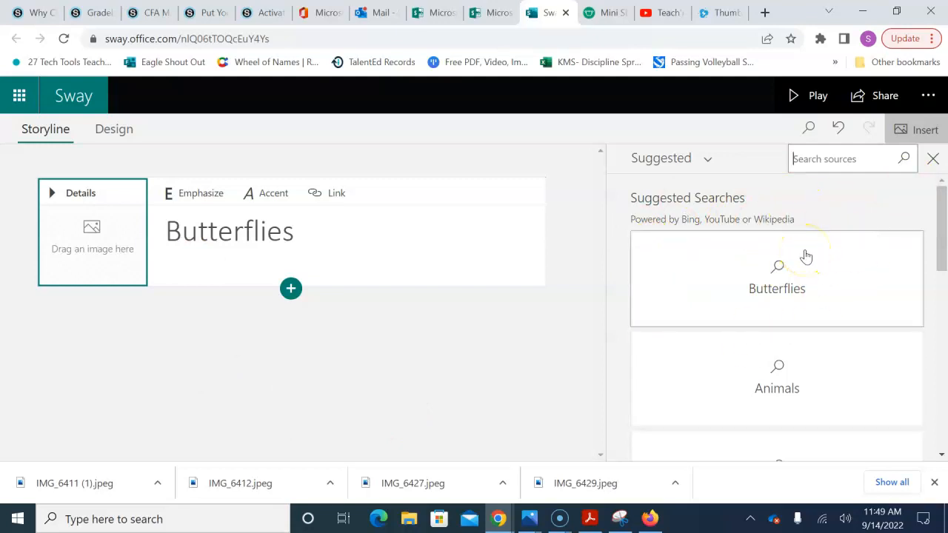
pyautogui.scroll(-7, 796, 281)
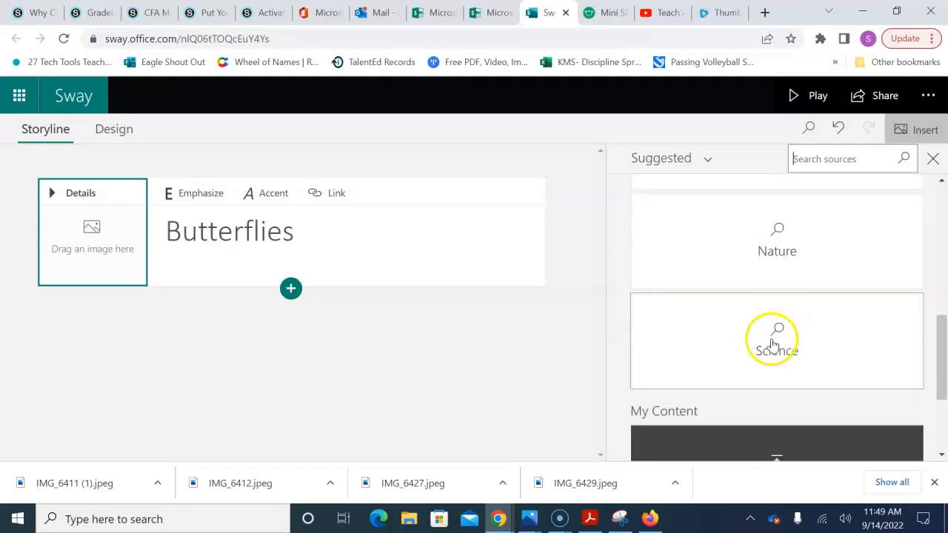
pyautogui.scroll(7, 771, 356)
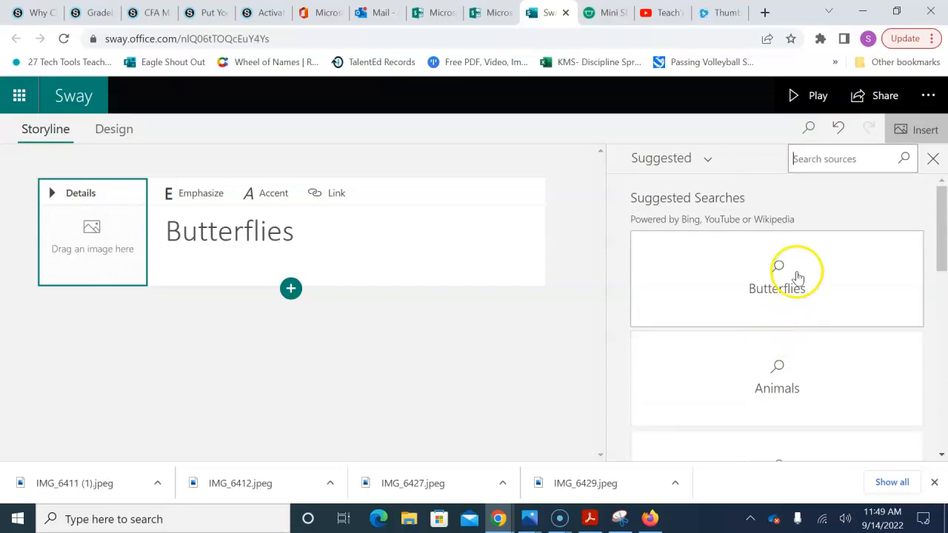
pyautogui.click(766, 273)
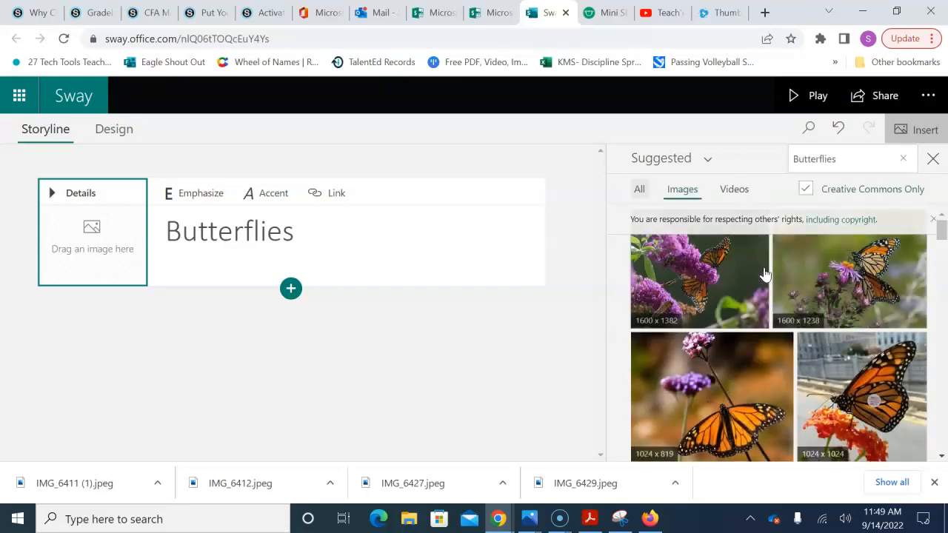
pyautogui.scroll(-2, 813, 339)
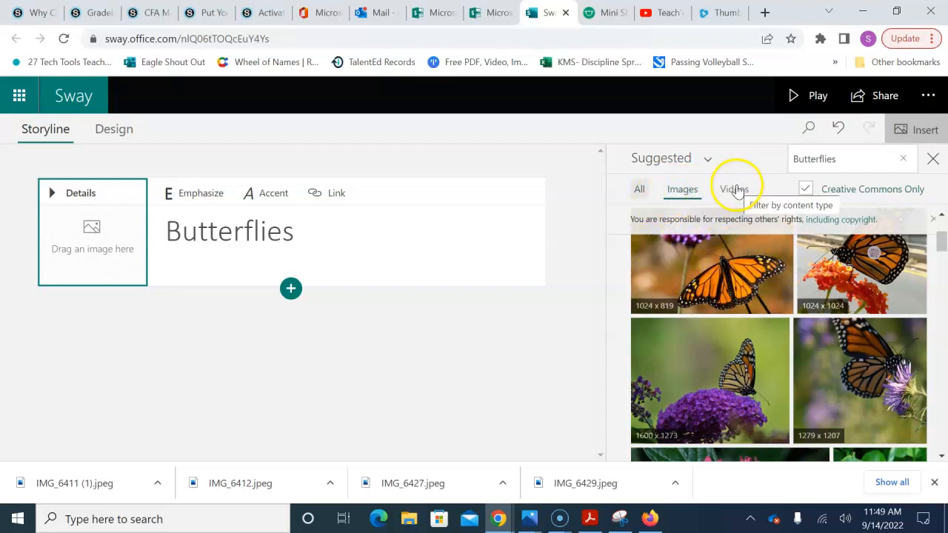
# Turn off the Creative Commons Only filter and browse the wider range of butterfly images
pyautogui.click(803, 190)
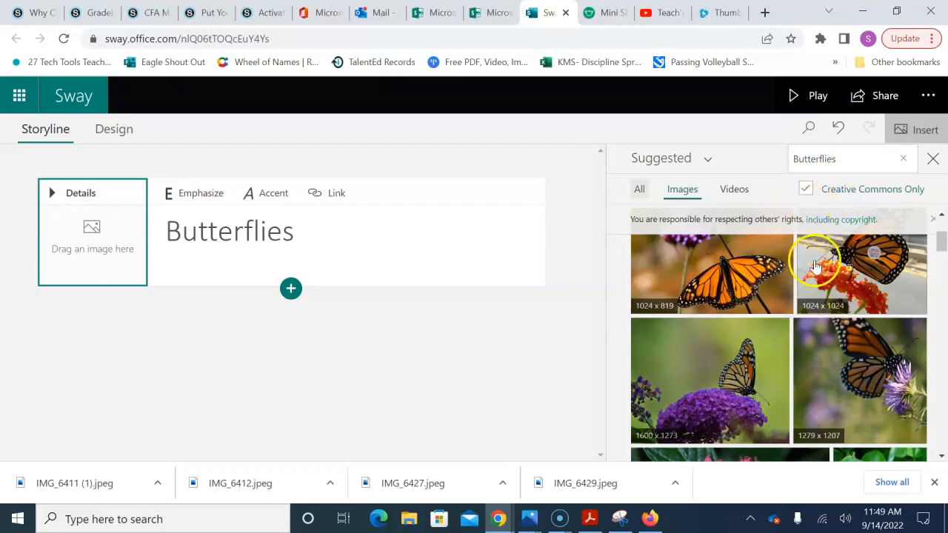
pyautogui.click(806, 190)
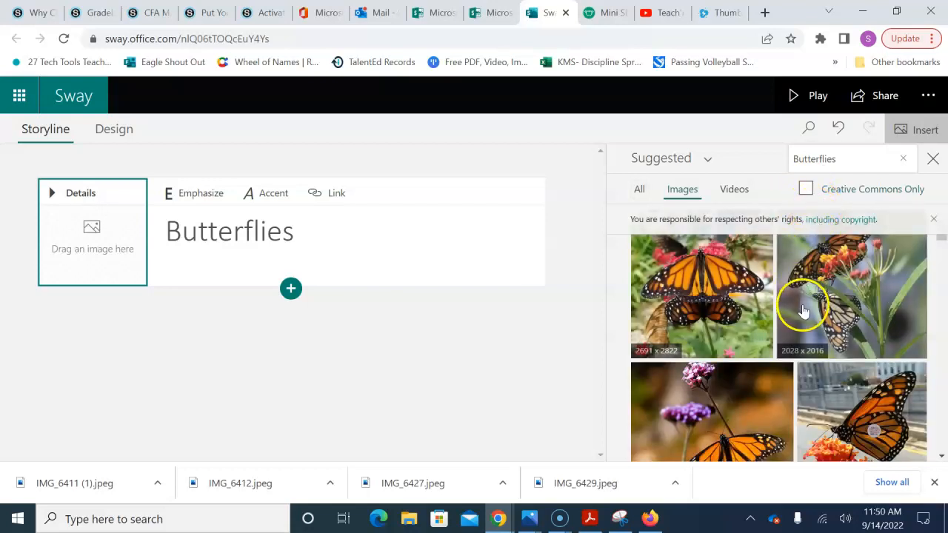
pyautogui.scroll(-5, 803, 311)
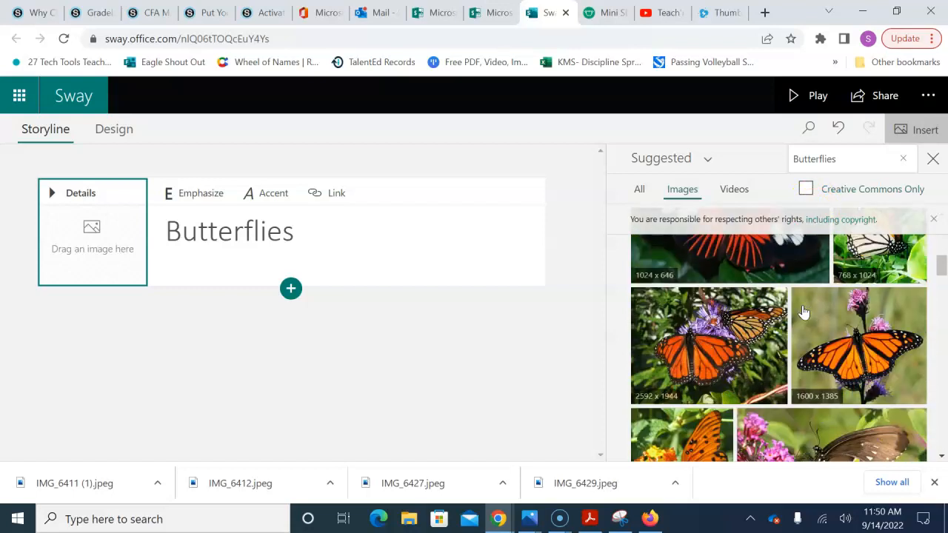
pyautogui.scroll(2, 803, 311)
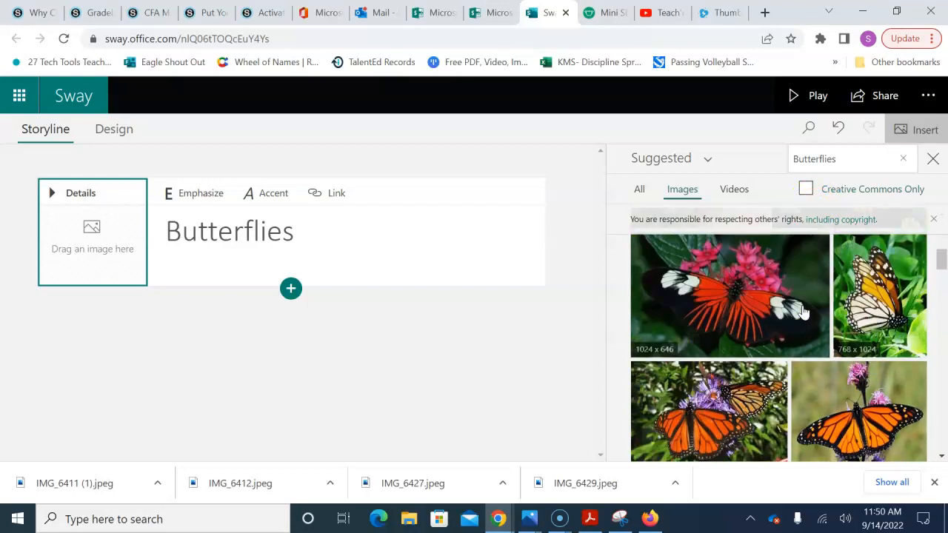
# Add the 1024 x 646 red, black and white butterfly image as the title card's background and preview the Sway
pyautogui.click(743, 296)
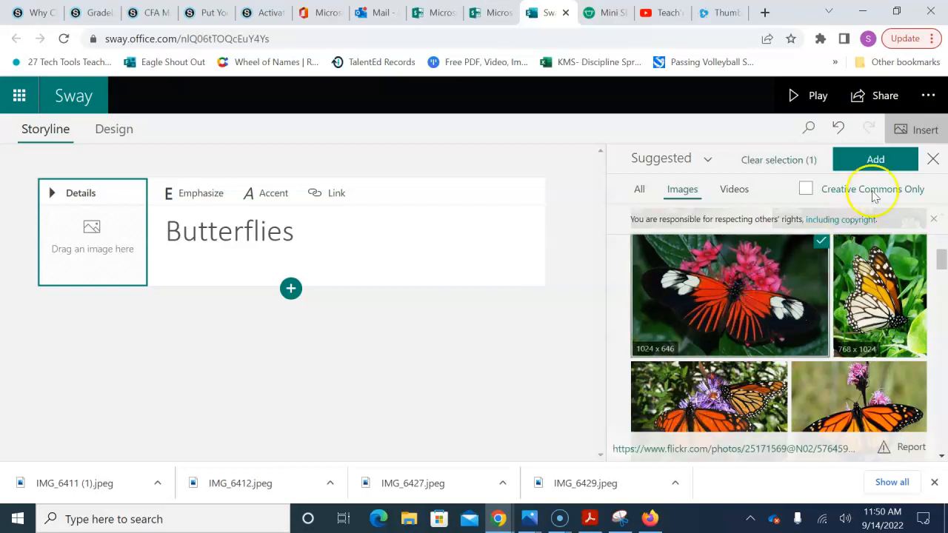
pyautogui.click(875, 157)
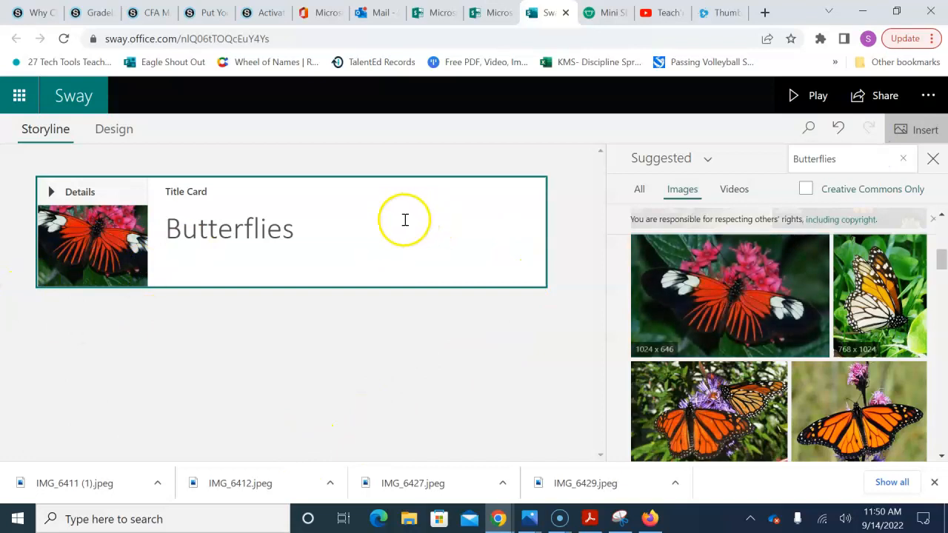
pyautogui.click(814, 95)
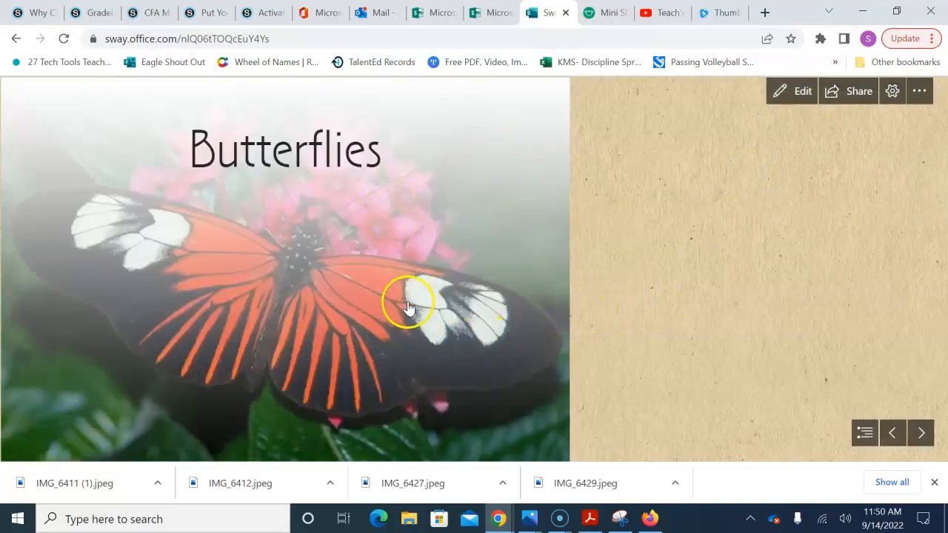
pyautogui.click(790, 92)
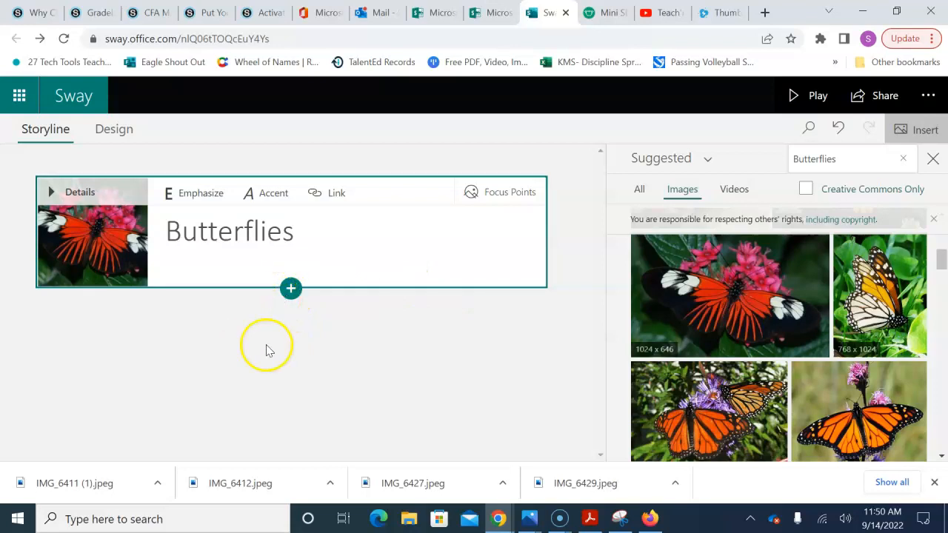
# Insert a Stack group below the title card and delete it again
pyautogui.click(291, 290)
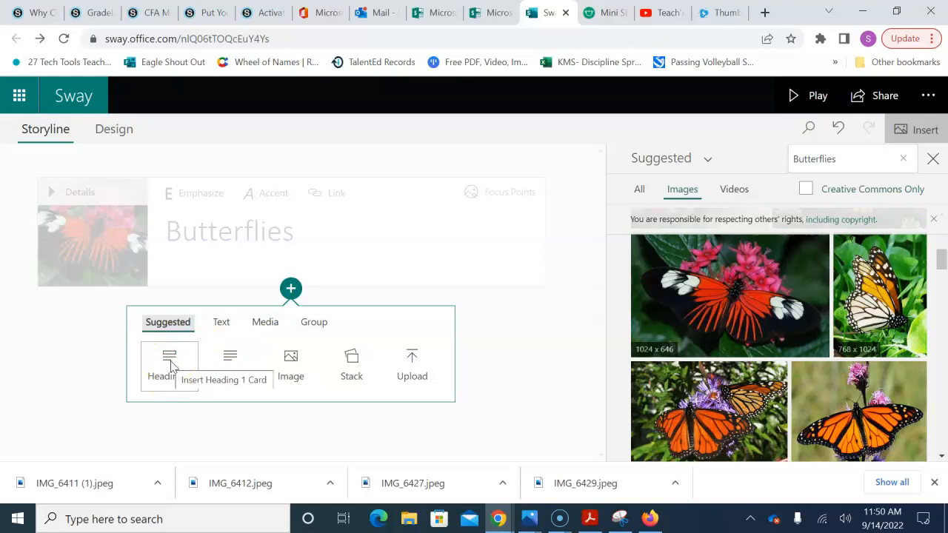
pyautogui.click(230, 363)
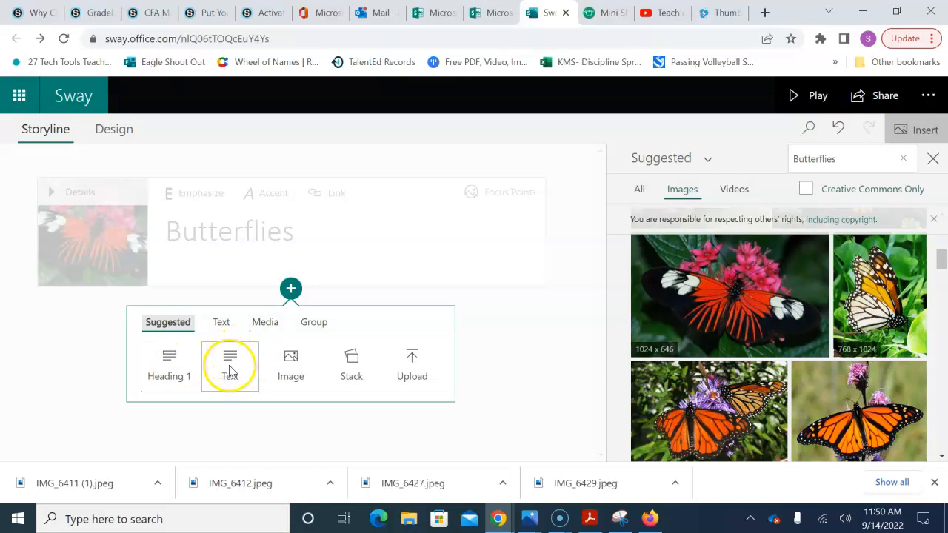
pyautogui.click(292, 358)
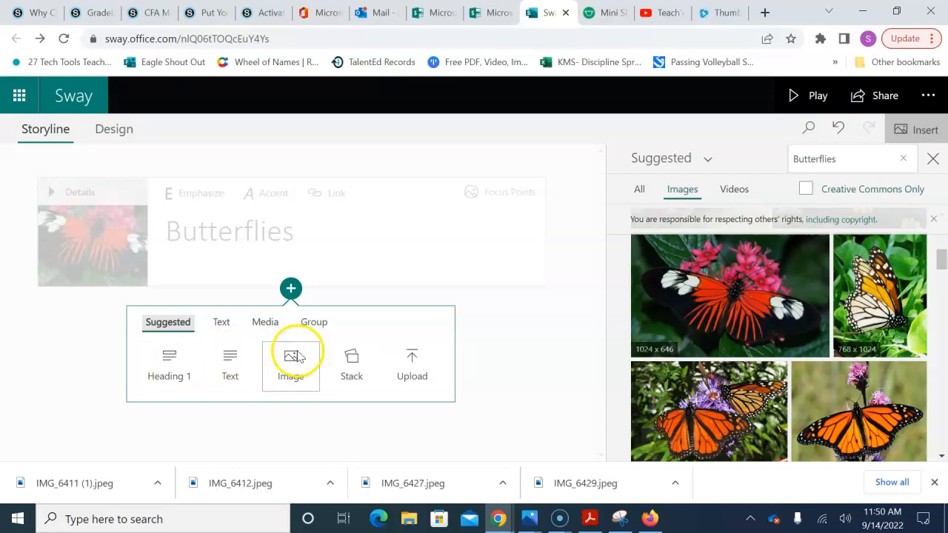
pyautogui.click(354, 361)
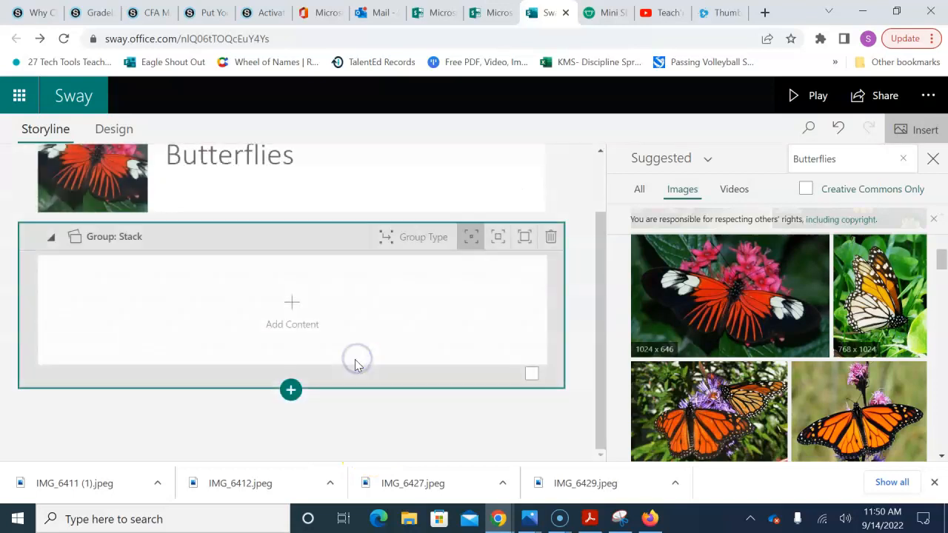
pyautogui.click(49, 239)
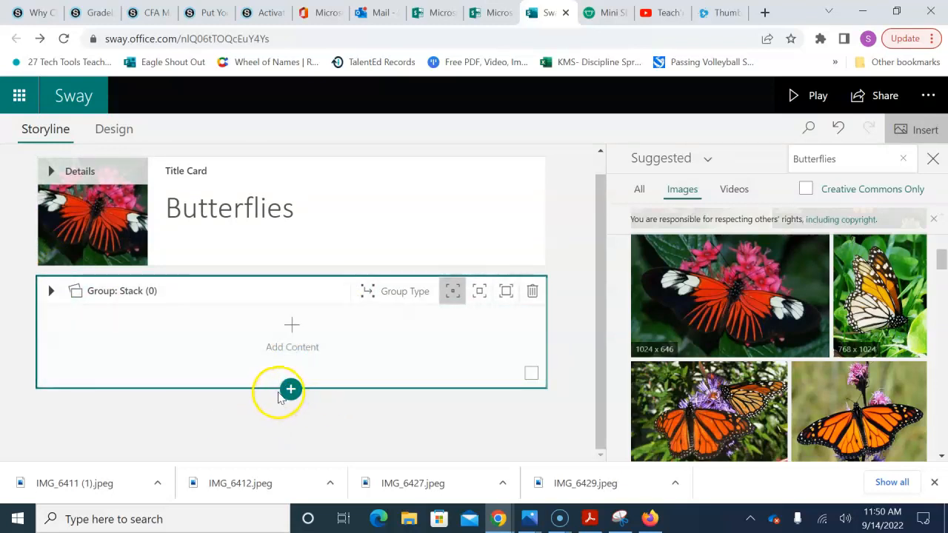
pyautogui.click(536, 291)
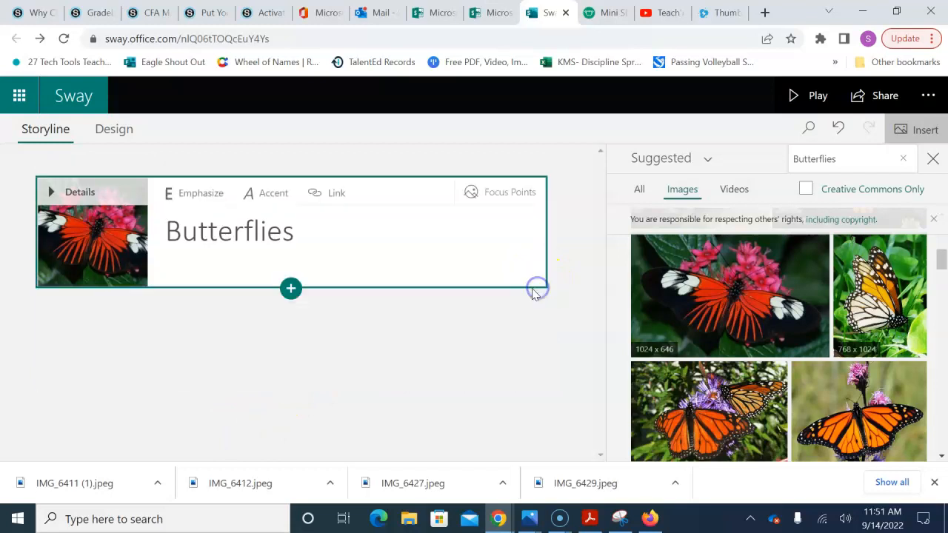
# Insert a Heading 1 card below the title card with the text "Monarch Butterfly"
pyautogui.click(290, 288)
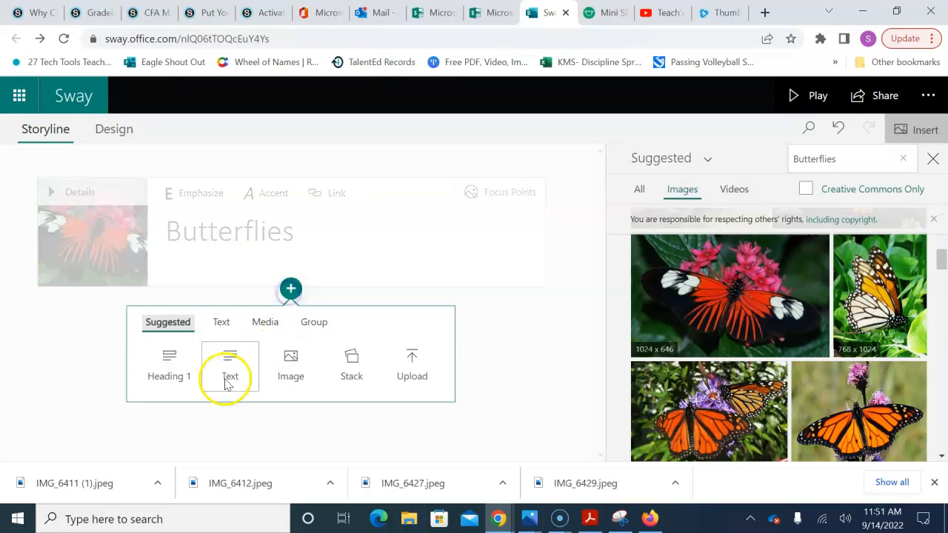
pyautogui.click(169, 367)
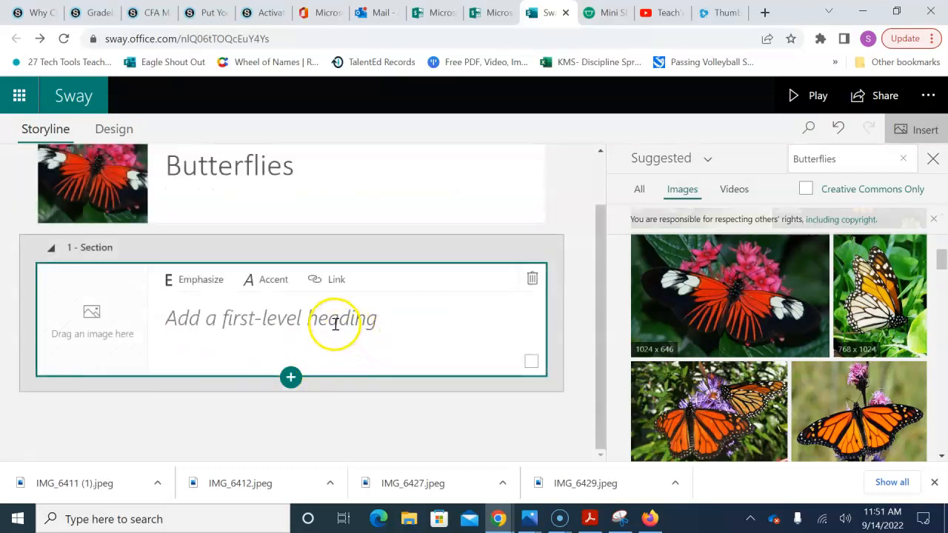
pyautogui.click(332, 326)
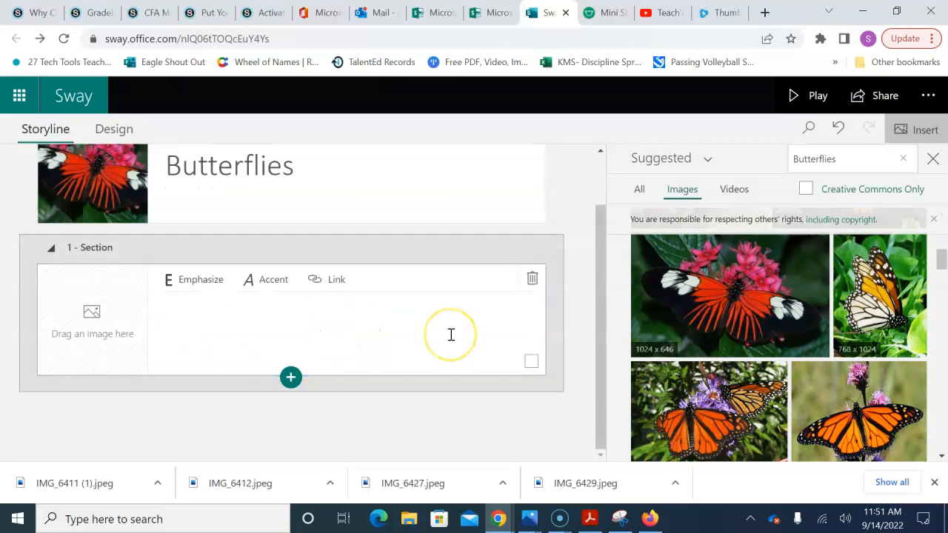
pyautogui.click(351, 337)
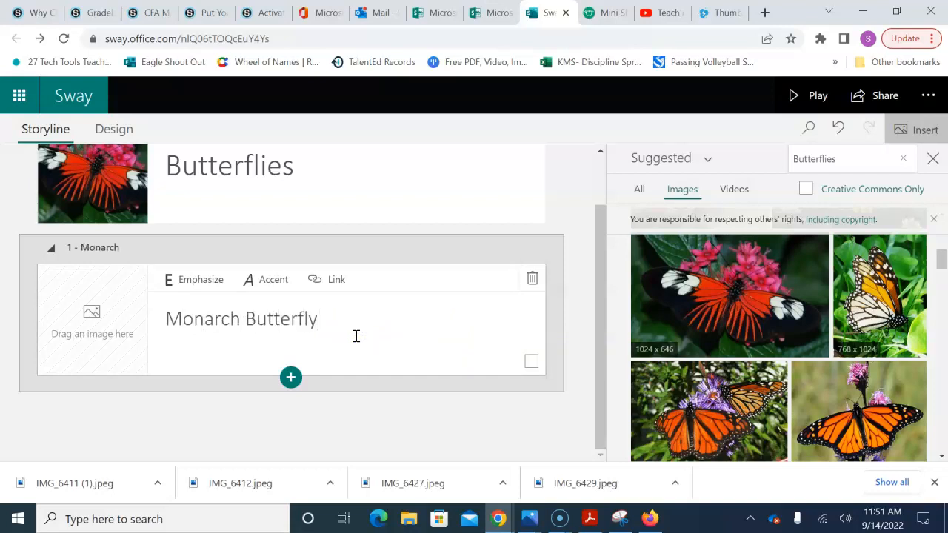
# Search images for "monarch butterfly" and add the 1024 x 819 monarch on purple flowers as the heading card's background
pyautogui.click(125, 341)
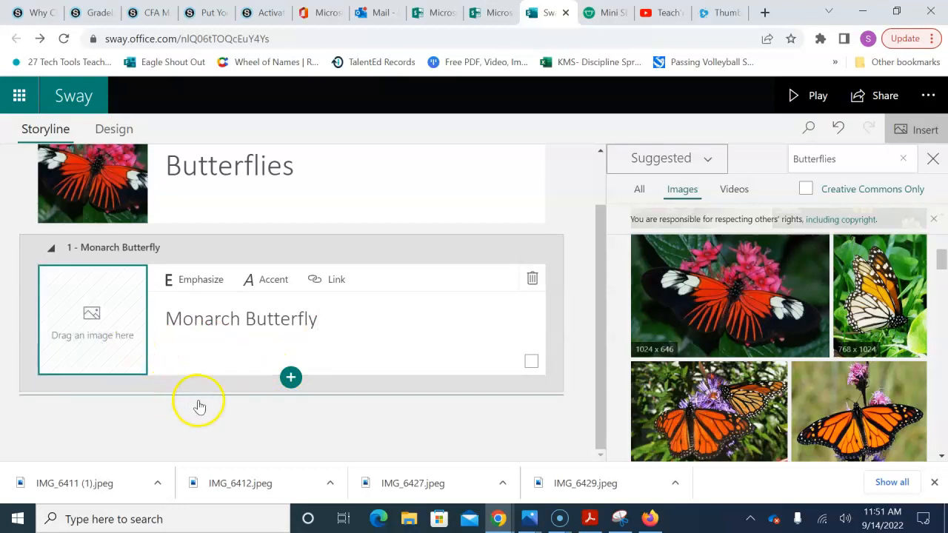
pyautogui.click(108, 319)
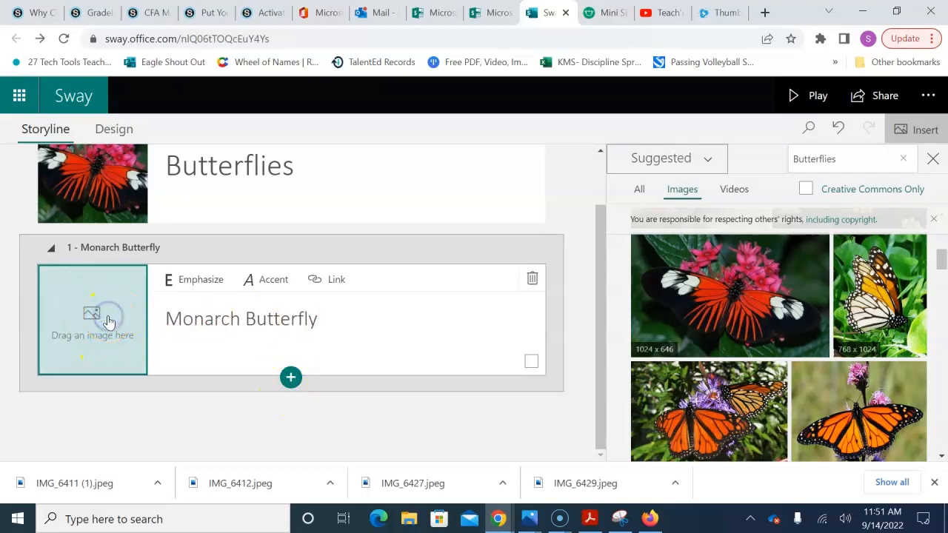
pyautogui.click(853, 157)
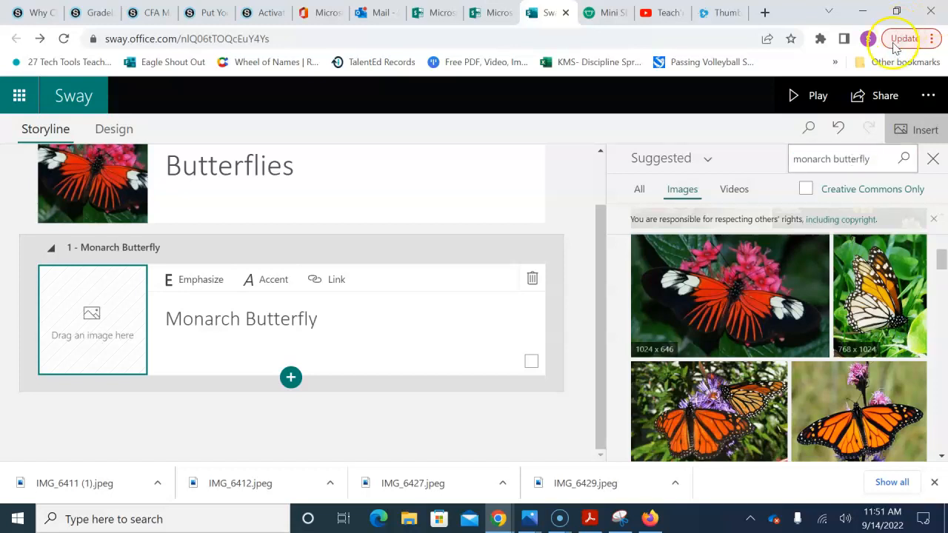
pyautogui.click(903, 159)
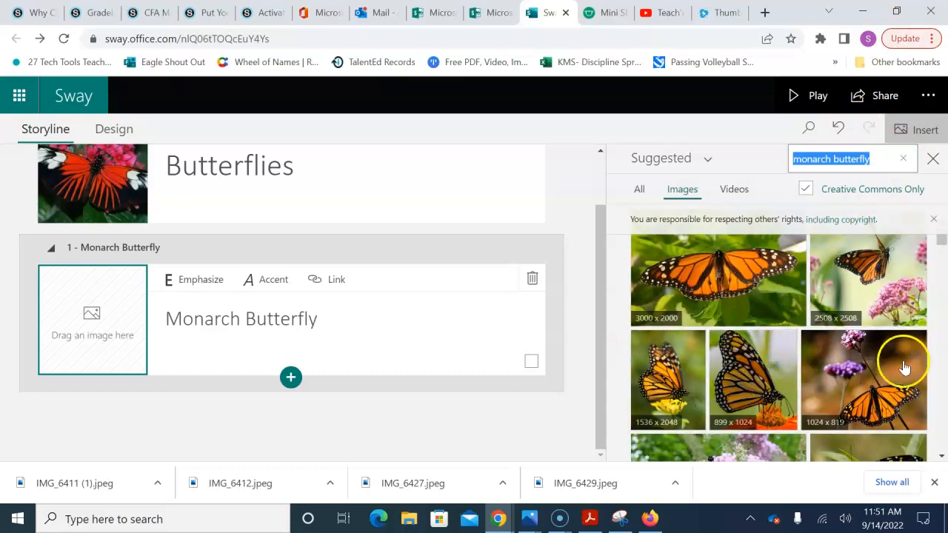
pyautogui.click(866, 375)
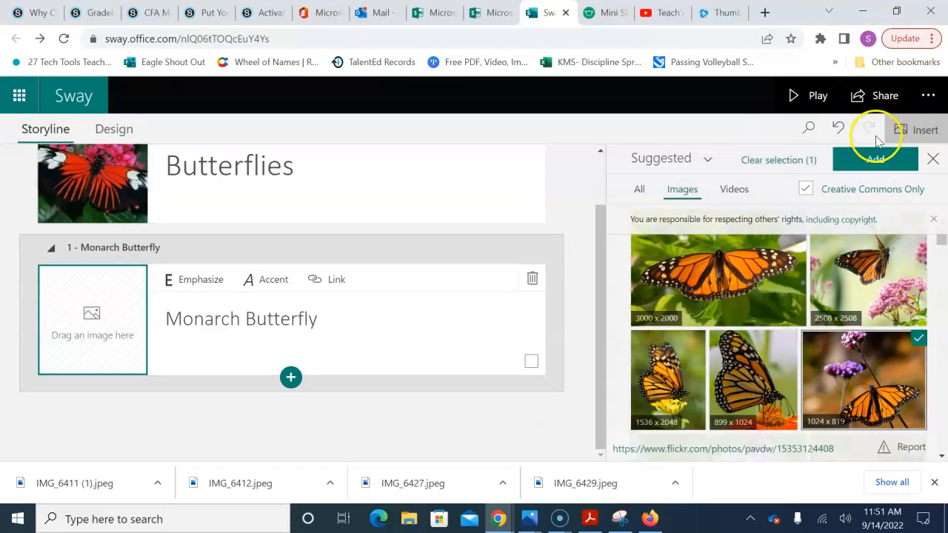
pyautogui.click(875, 159)
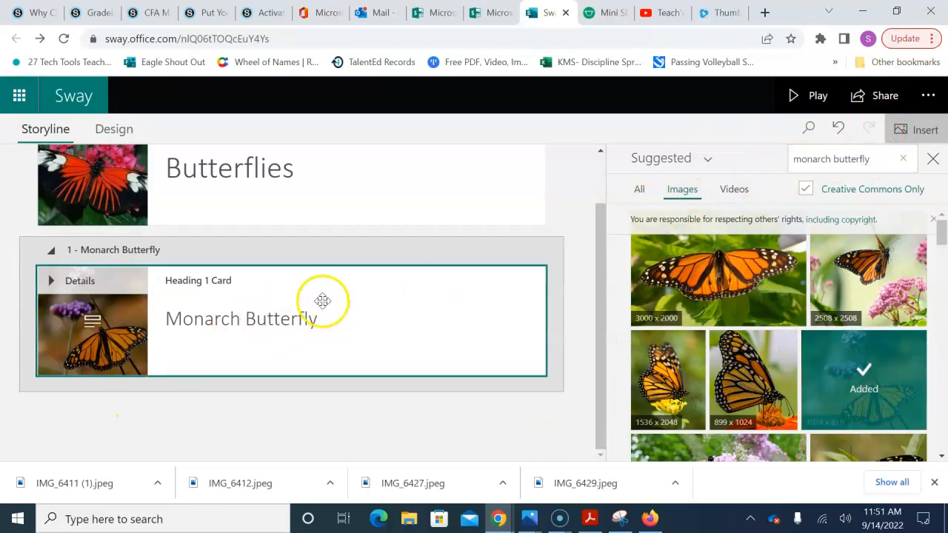
# Preview the Sway through to the Monarch Butterfly section and return to editing the storyline
pyautogui.click(812, 104)
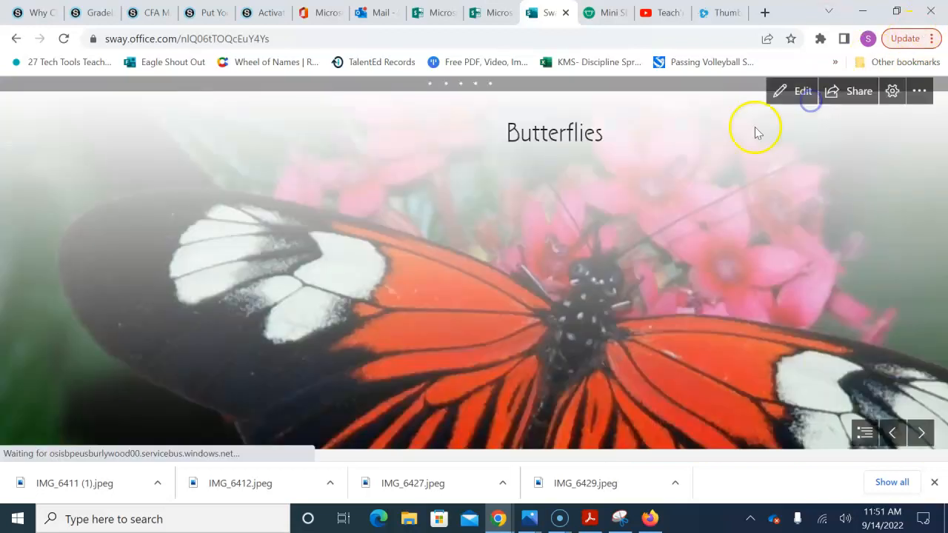
pyautogui.scroll(-5, 570, 269)
pyautogui.scroll(-3, 653, 263)
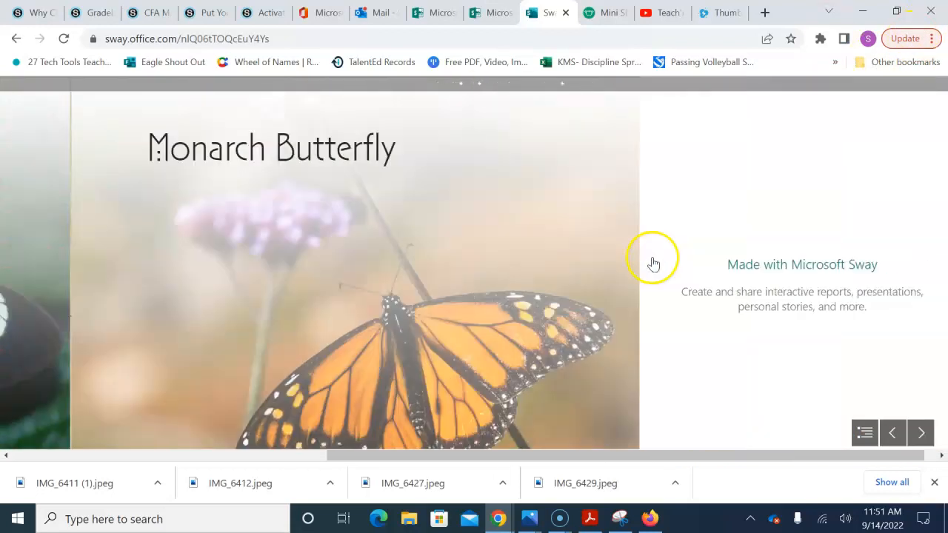
pyautogui.scroll(5, 653, 265)
pyautogui.click(794, 90)
pyautogui.scroll(-1, 212, 252)
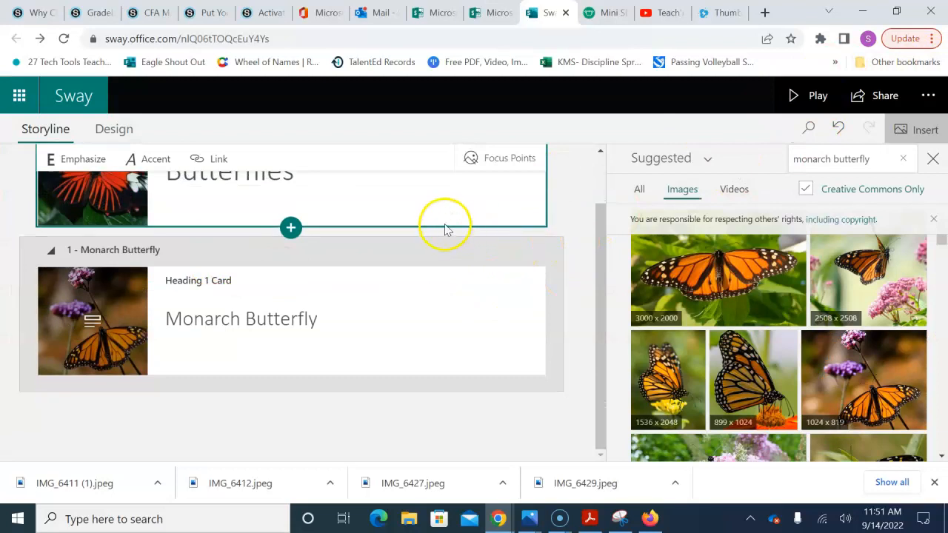
pyautogui.scroll(1, 438, 269)
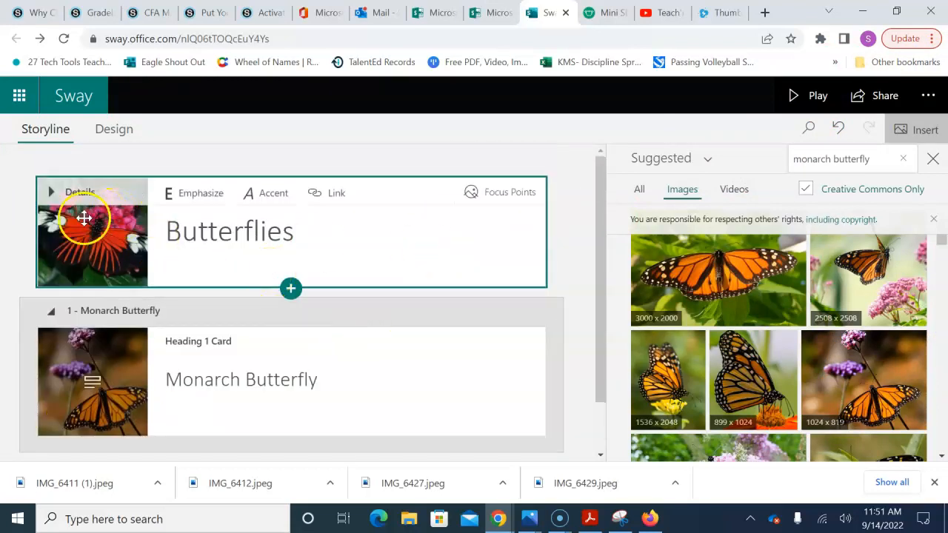
# Try the Vertical and Slides layouts in the Sway's design styles and settle on Vertical
pyautogui.click(117, 131)
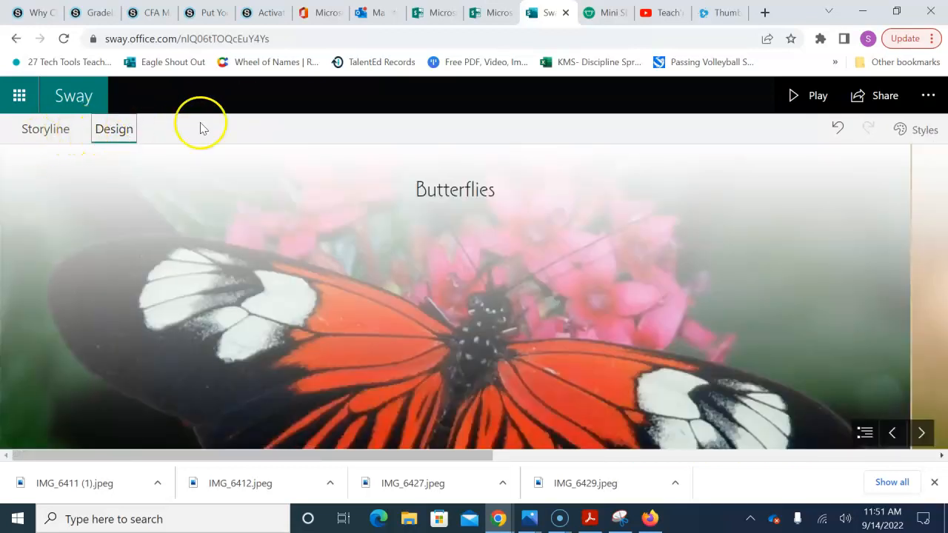
pyautogui.click(921, 131)
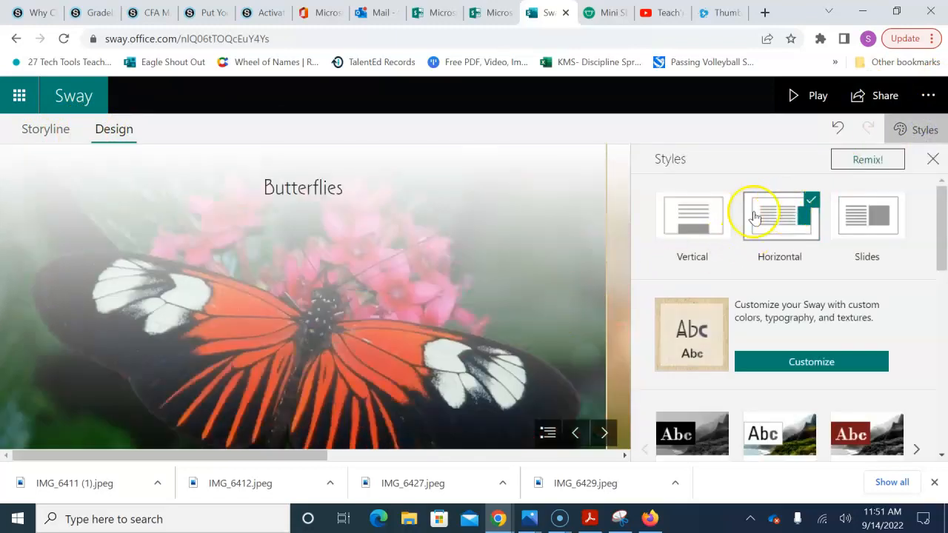
pyautogui.click(683, 225)
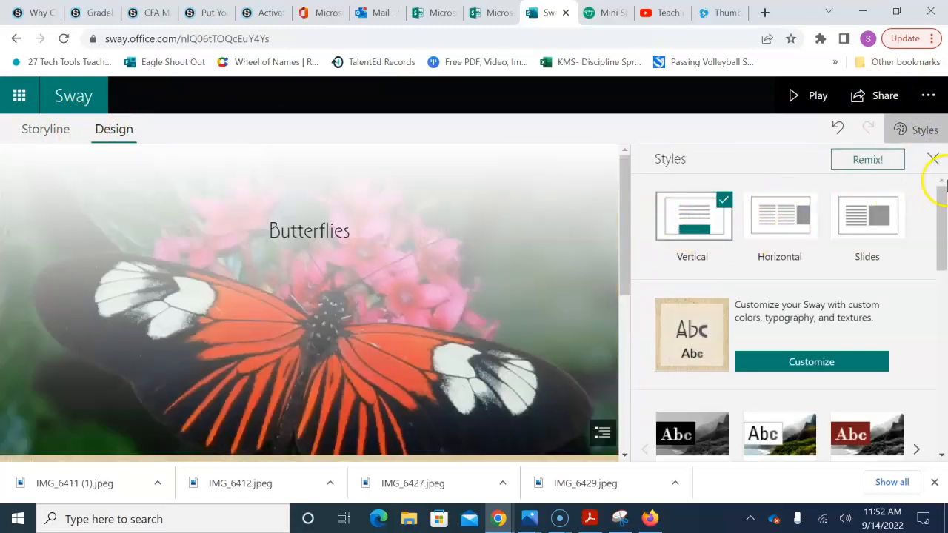
pyautogui.click(883, 215)
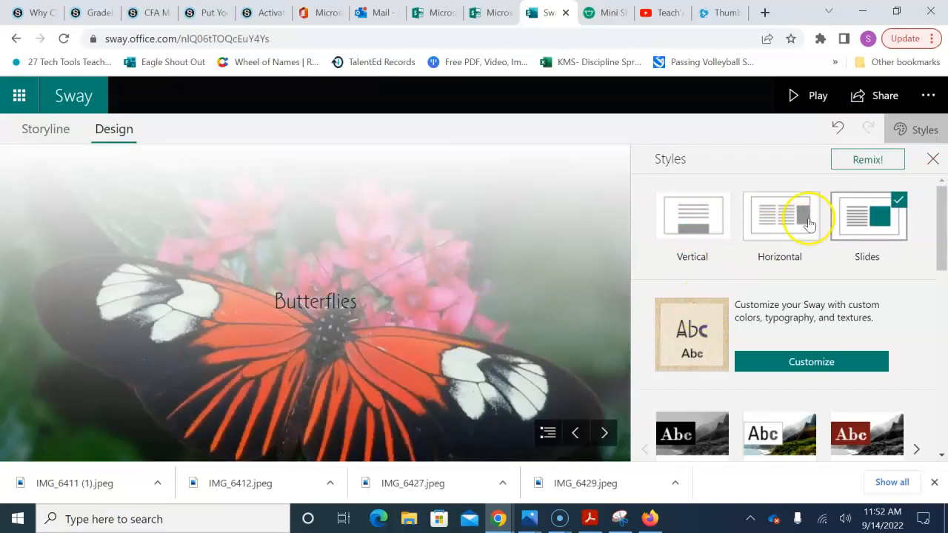
pyautogui.click(695, 228)
# Review the style customization options from color inspiration down to animation emphasis and text size, and close the styles
pyautogui.scroll(-2, 825, 340)
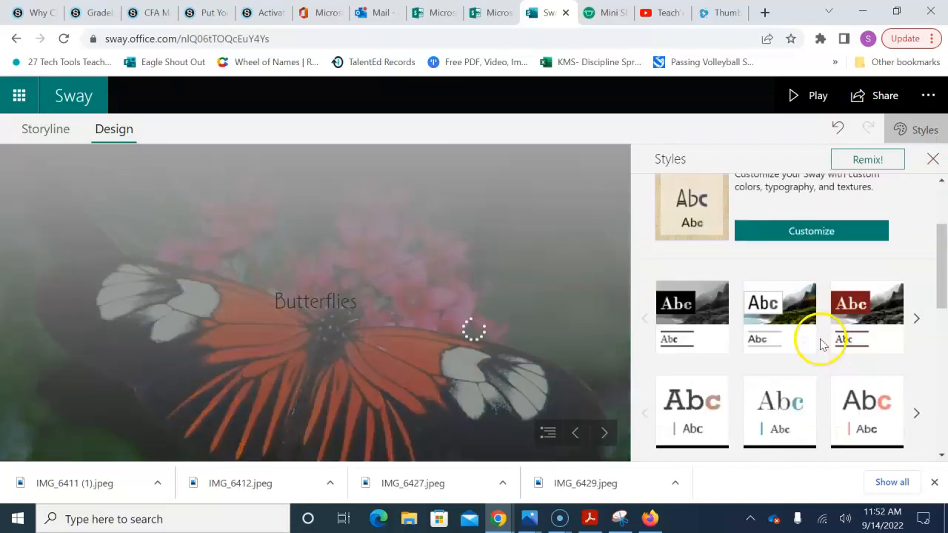
pyautogui.scroll(2, 814, 340)
pyautogui.scroll(-1, 812, 339)
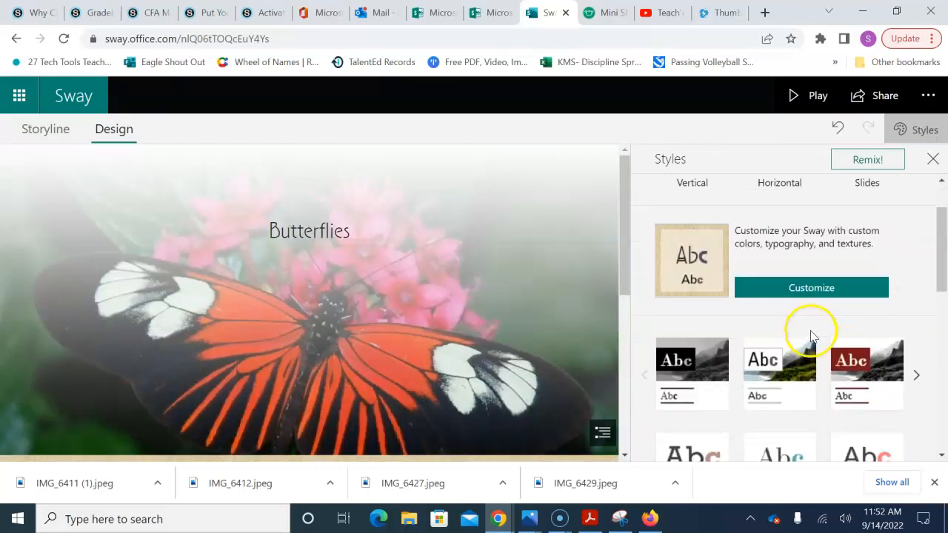
pyautogui.click(786, 292)
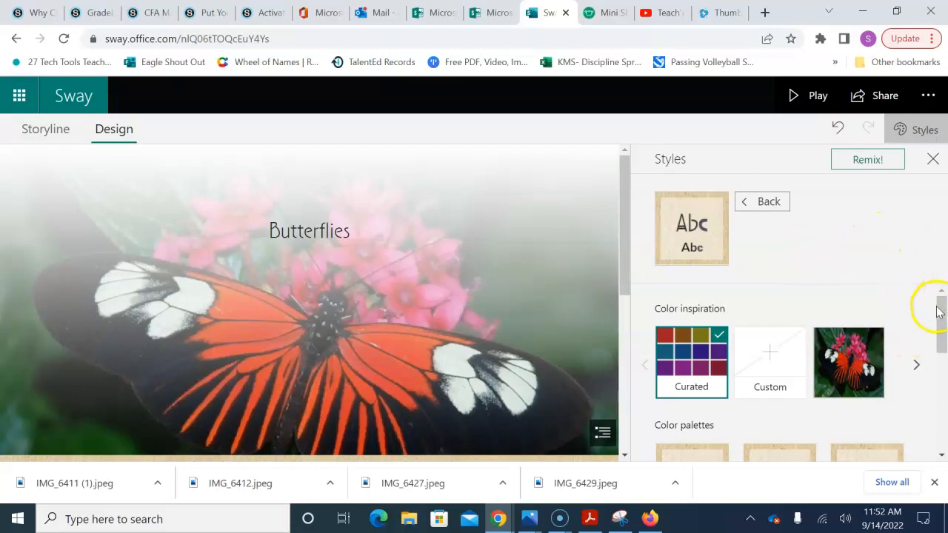
pyautogui.moveTo(941, 331); pyautogui.dragTo(926, 429)
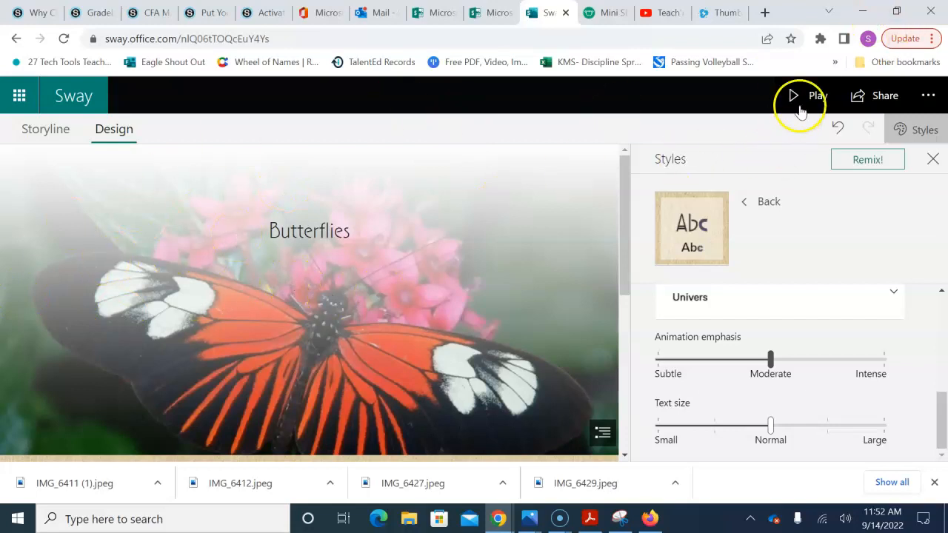
pyautogui.click(933, 158)
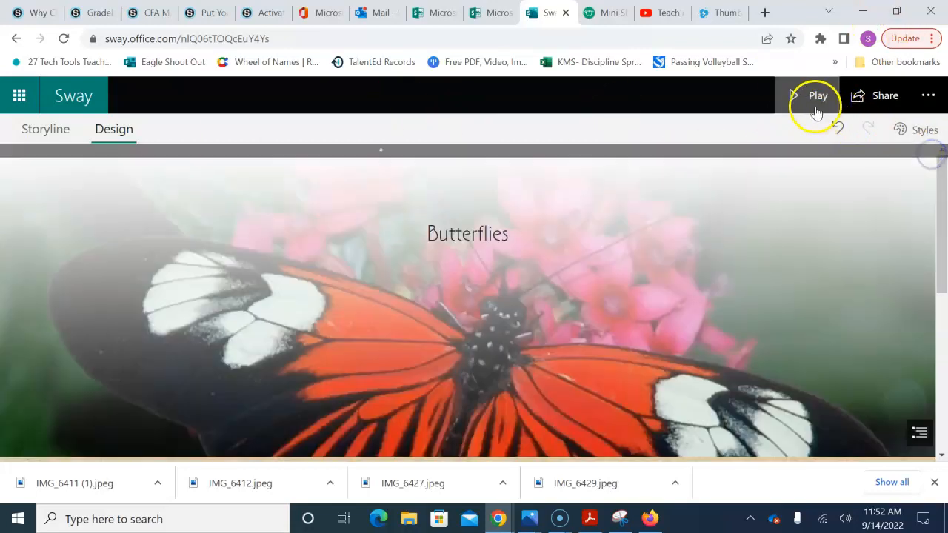
# Insert a text card below the Monarch Butterfly heading card in the storyline with the text "The monarch ..."
pyautogui.click(44, 128)
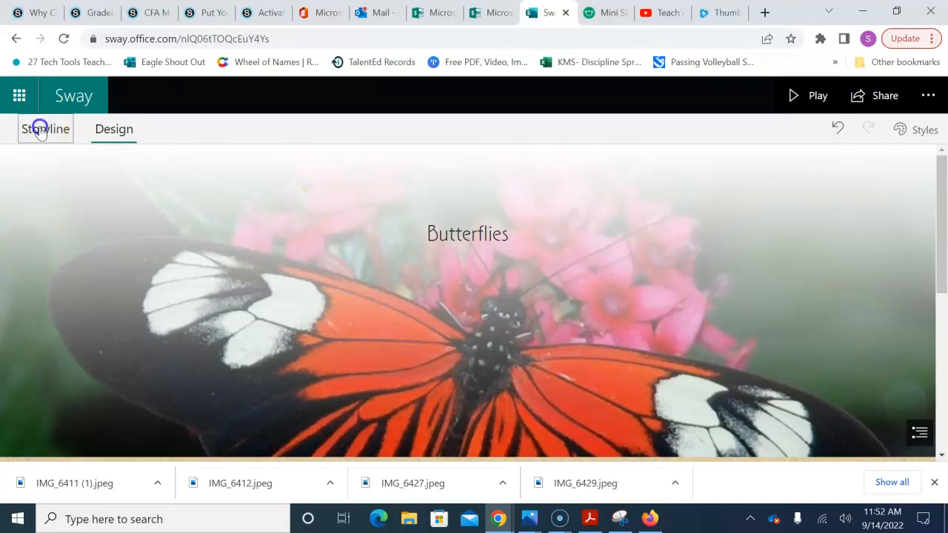
pyautogui.scroll(-1, 331, 307)
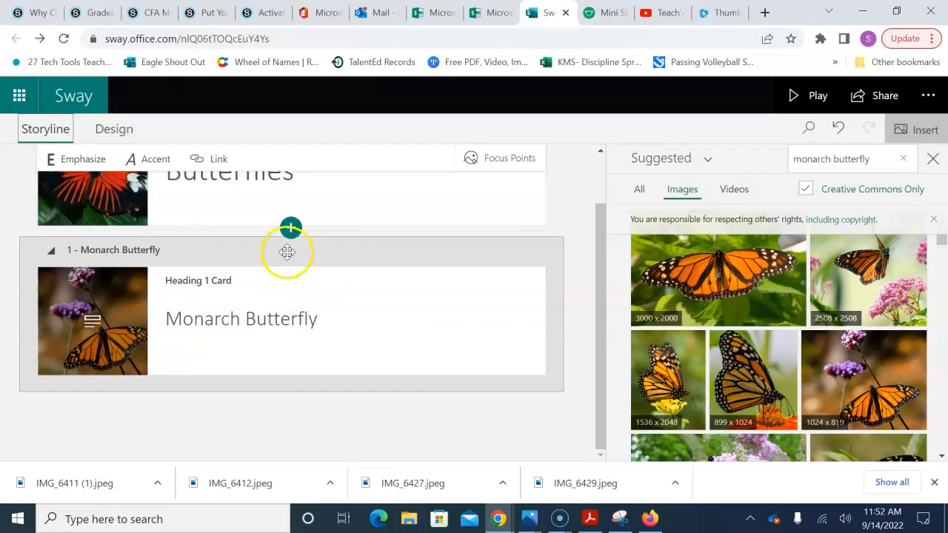
pyautogui.click(289, 379)
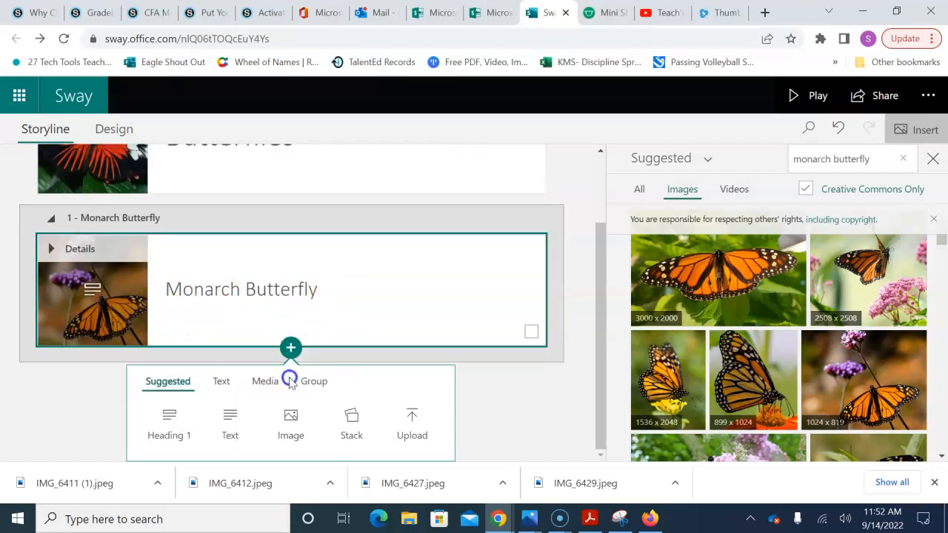
pyautogui.click(231, 418)
pyautogui.click(252, 318)
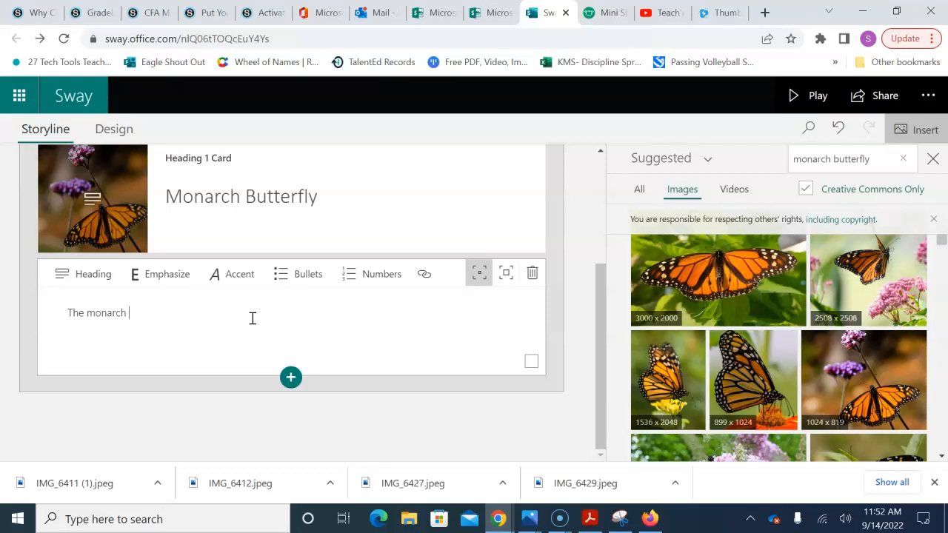
# Insert a video card below the text card, add the 3:08 monarch swarm video and caption it "Inside a Monarch Swam"
pyautogui.click(290, 379)
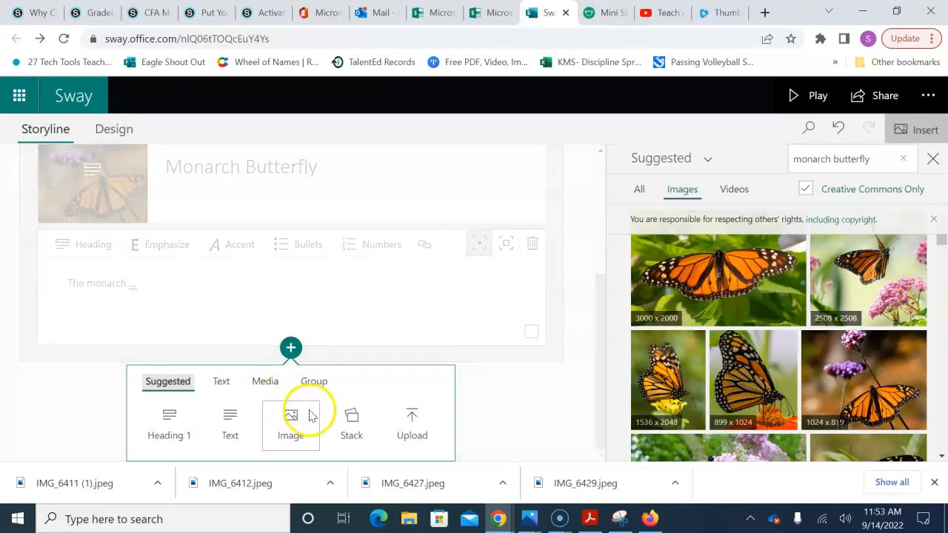
pyautogui.click(266, 383)
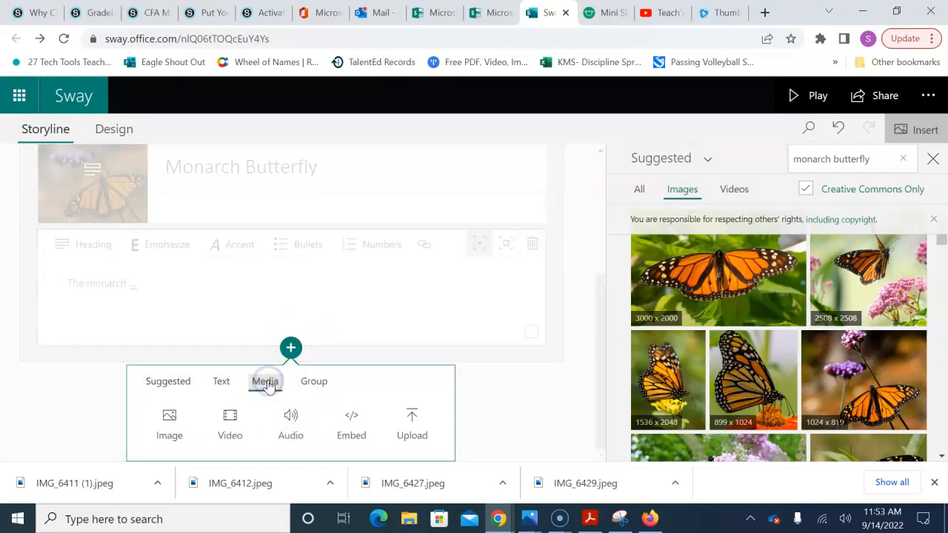
pyautogui.click(231, 422)
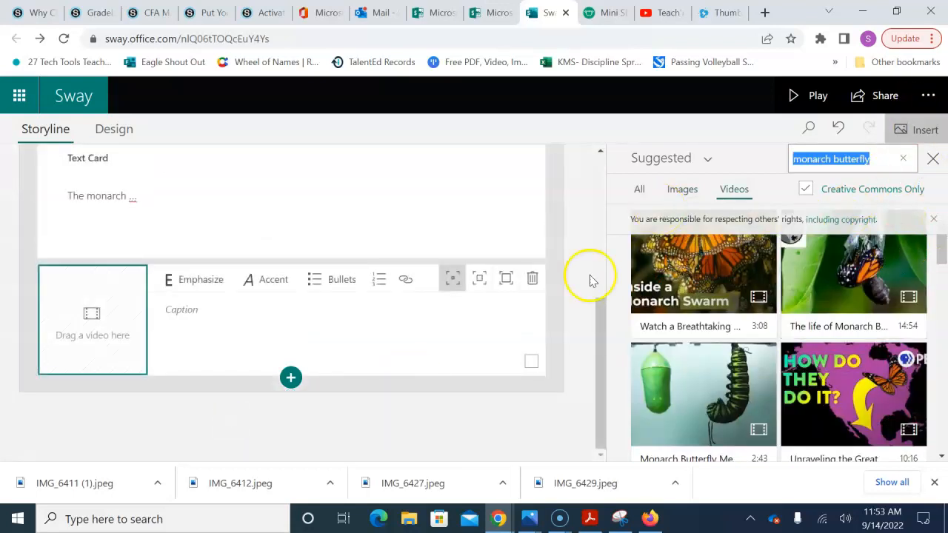
pyautogui.click(694, 284)
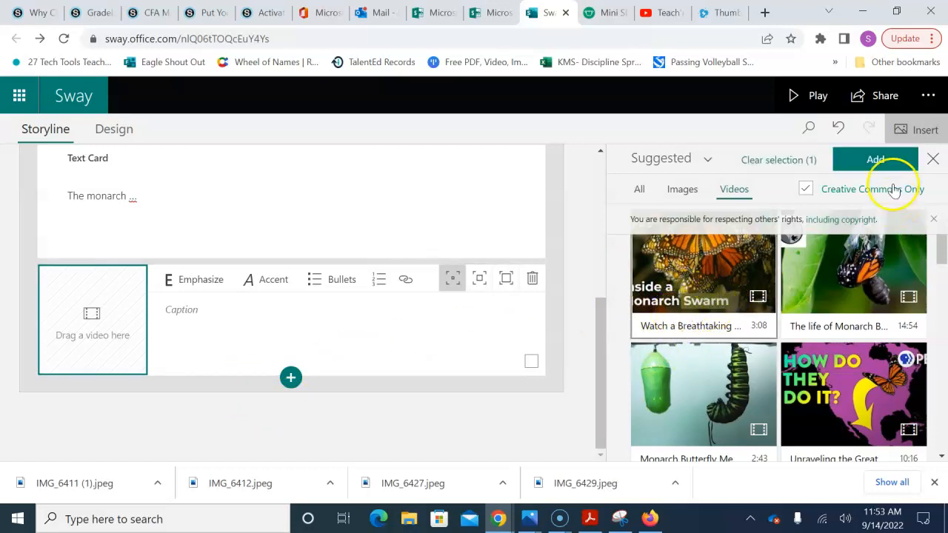
pyautogui.click(883, 161)
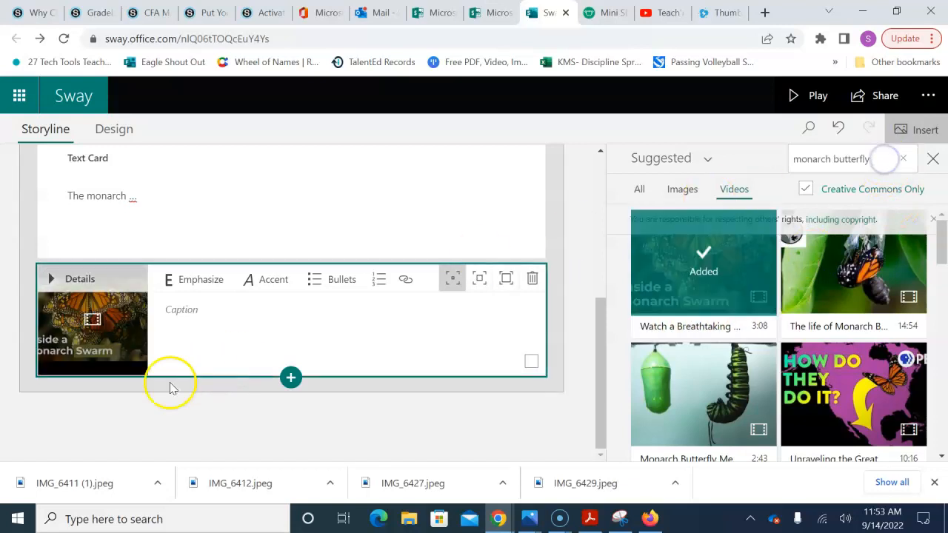
pyautogui.click(195, 310)
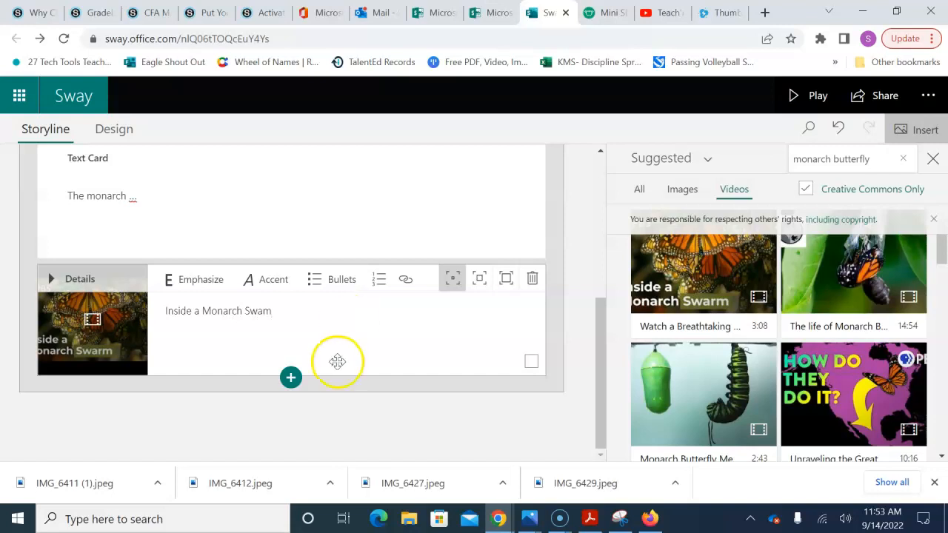
# Insert a Slideshow group below the video card
pyautogui.click(291, 378)
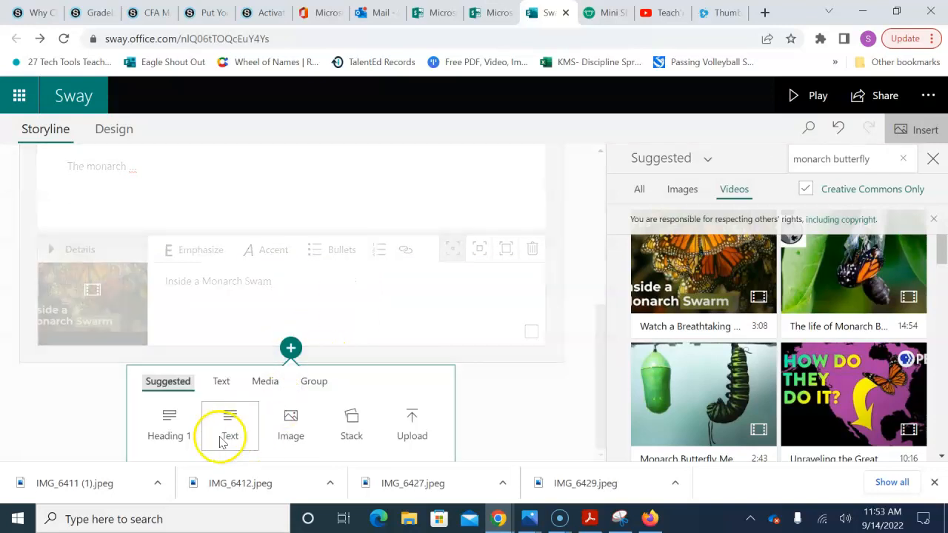
pyautogui.click(267, 381)
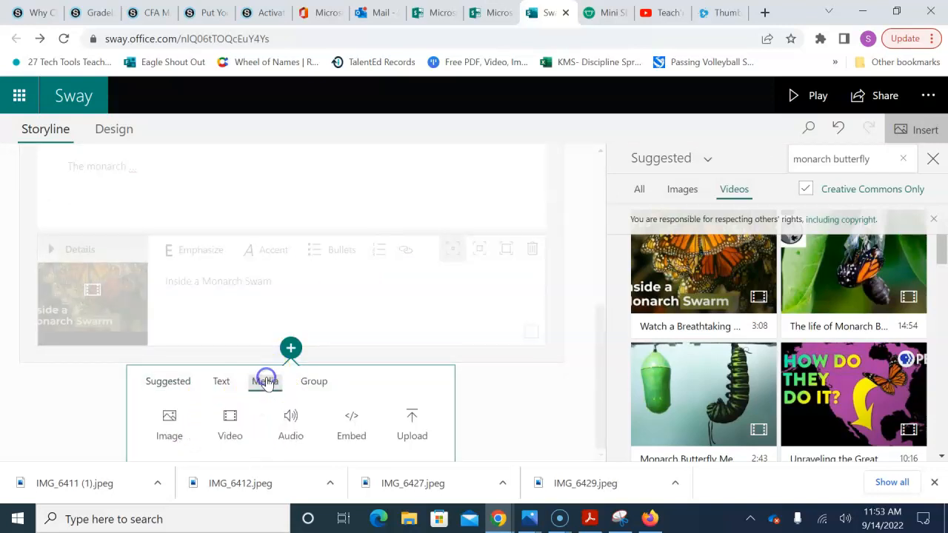
pyautogui.click(309, 382)
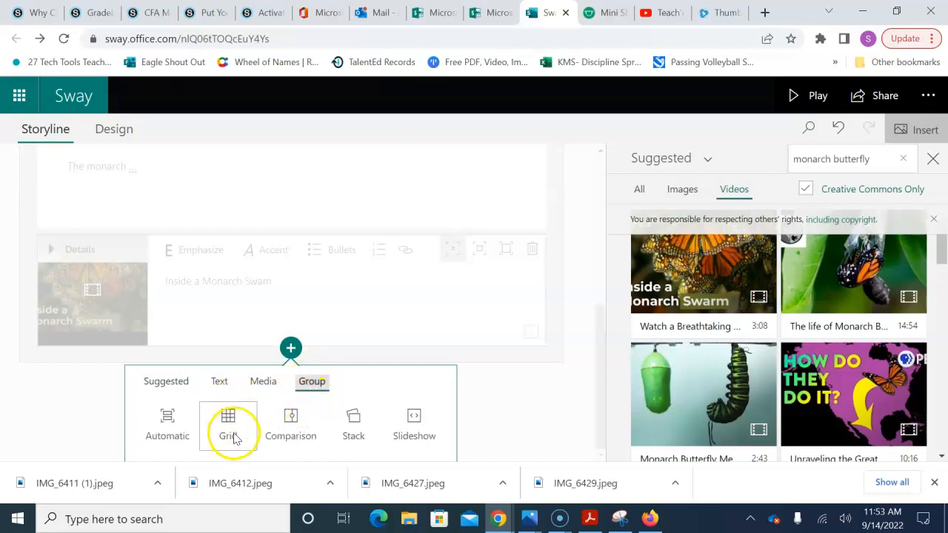
pyautogui.click(414, 419)
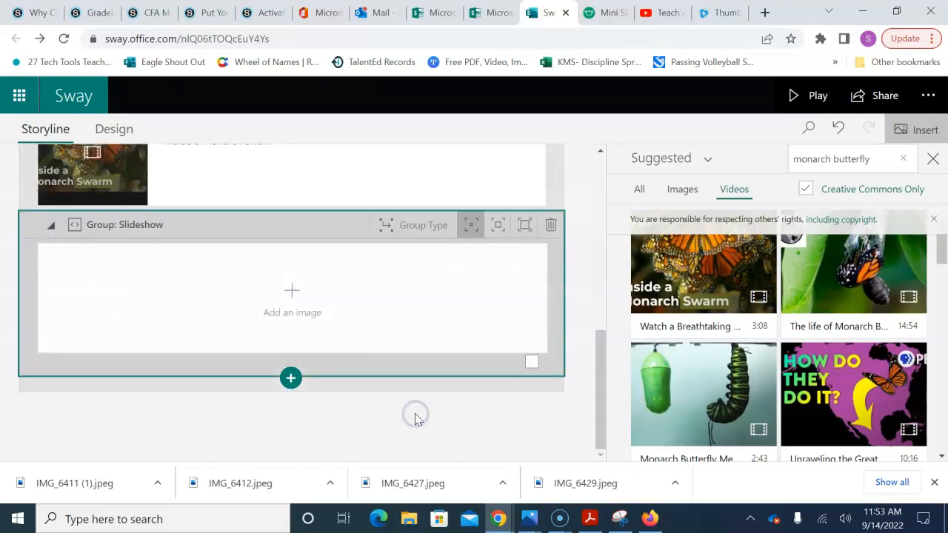
# Add the 1800 x 1200 image of a monarch on light purple flowers as the slideshow's first image
pyautogui.click(294, 291)
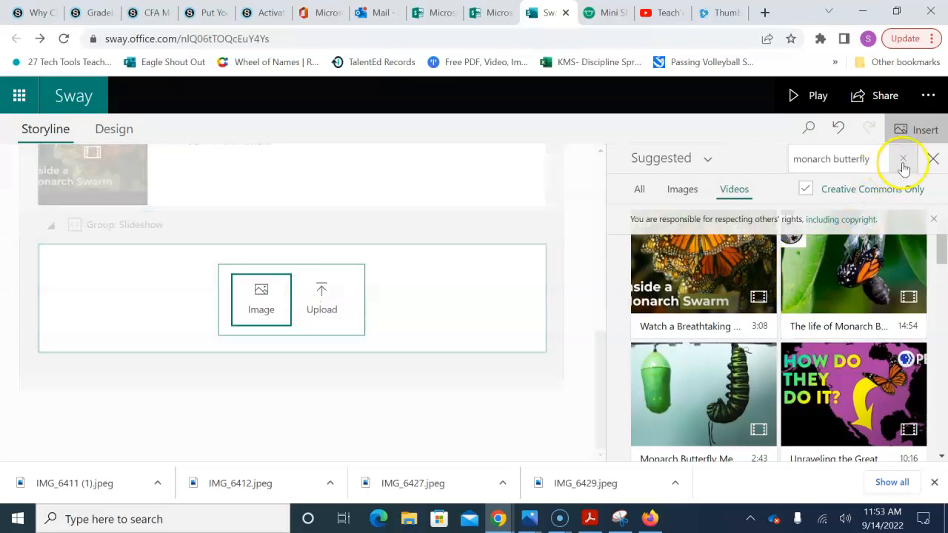
pyautogui.click(677, 191)
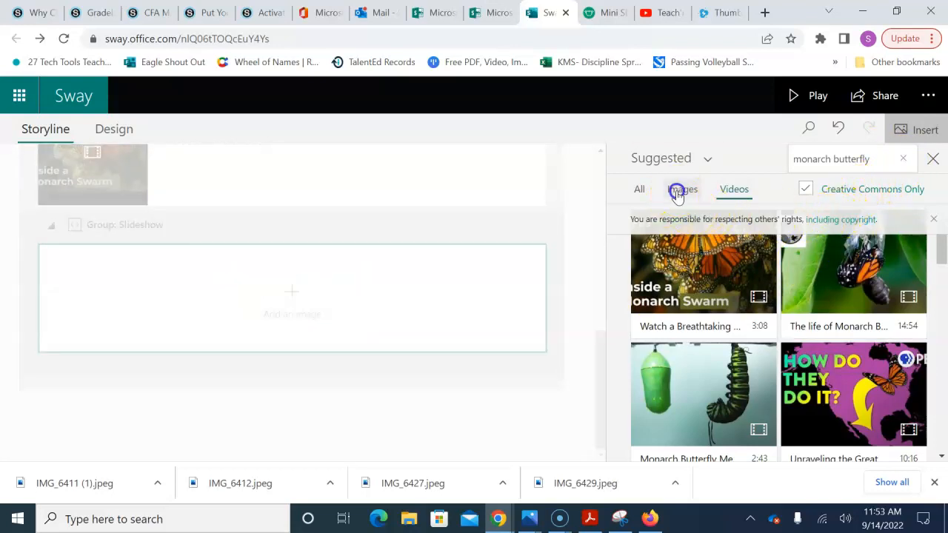
pyautogui.scroll(-5, 829, 314)
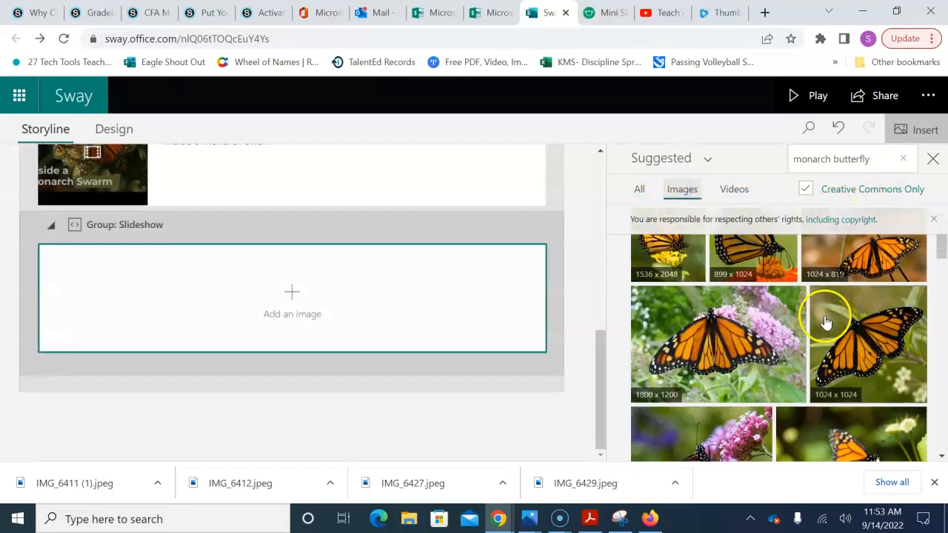
pyautogui.click(710, 304)
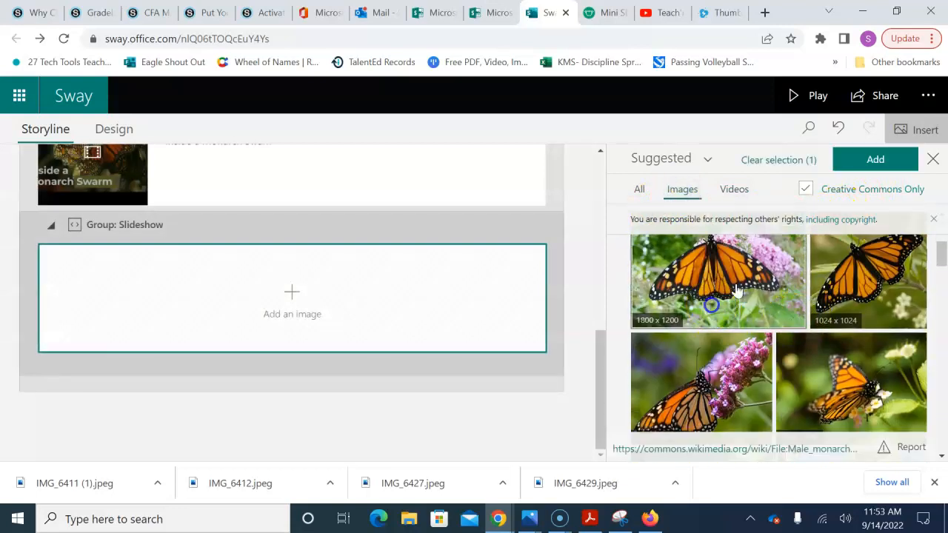
pyautogui.click(870, 158)
# Add a second image card to the slideshow with the 1024 x 768 monarch on white flowers
pyautogui.click(291, 360)
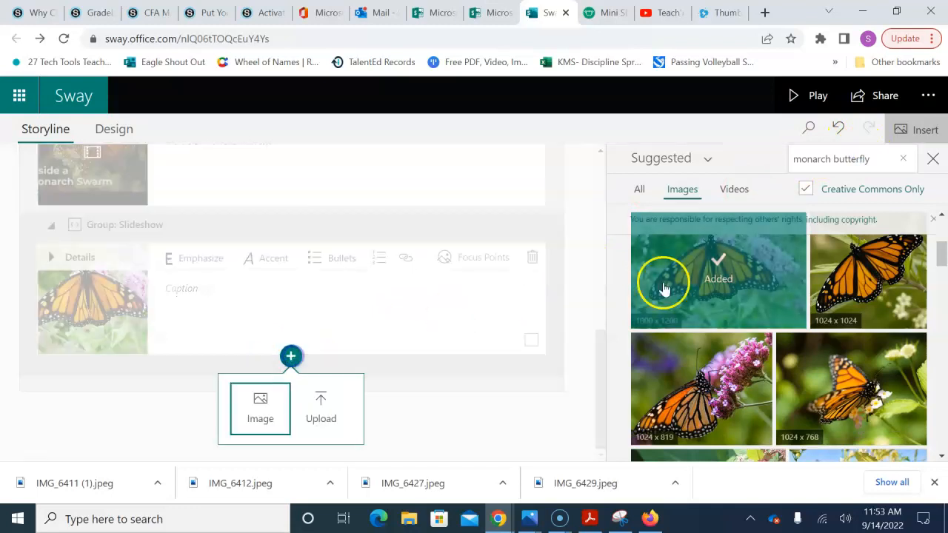
pyautogui.click(804, 392)
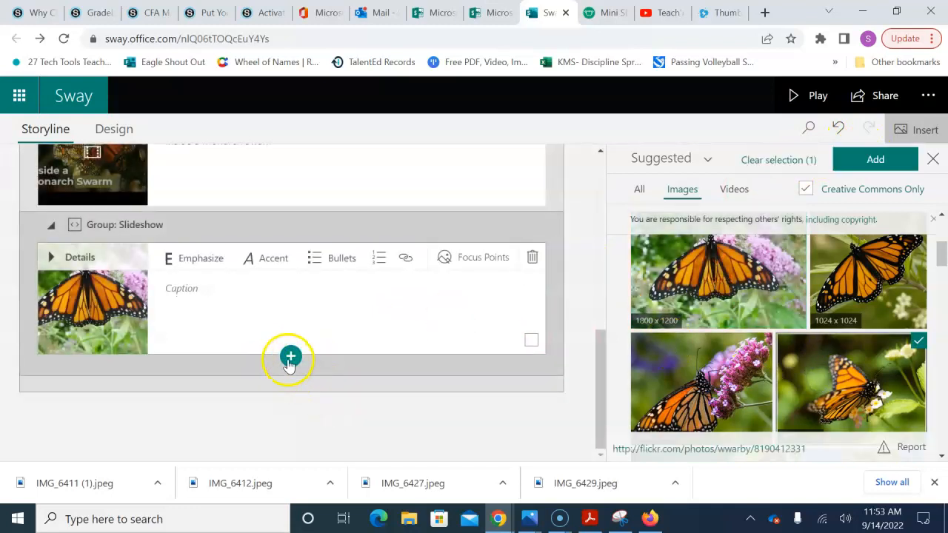
pyautogui.click(292, 360)
pyautogui.click(263, 418)
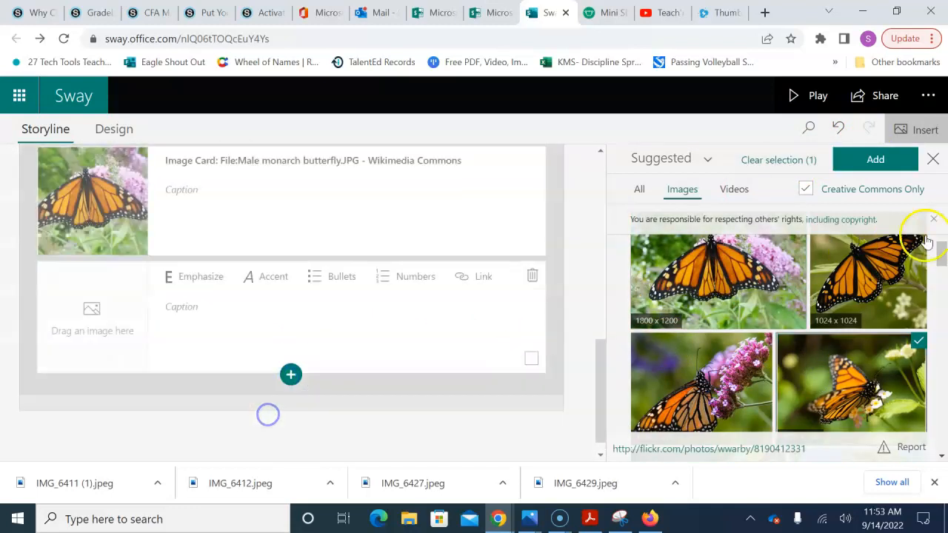
pyautogui.click(877, 160)
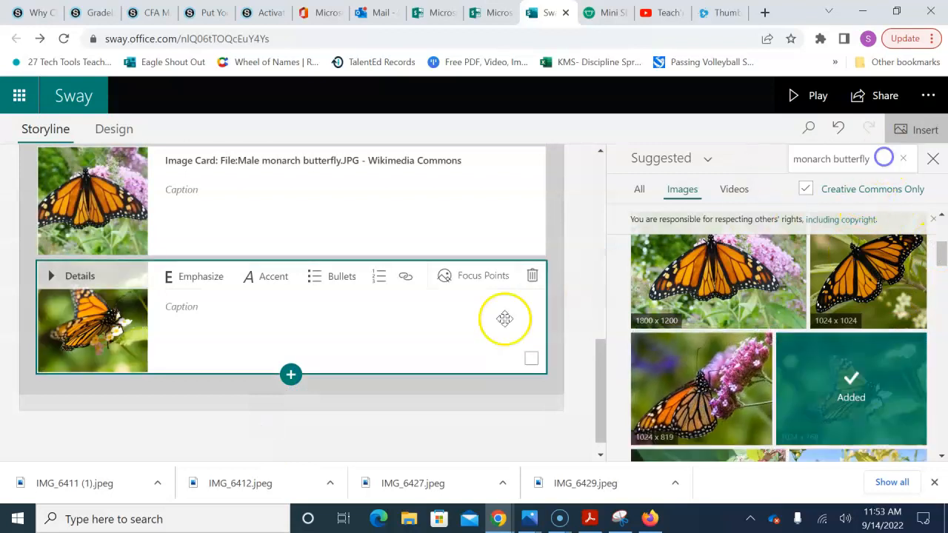
pyautogui.scroll(2, 117, 303)
pyautogui.click(189, 270)
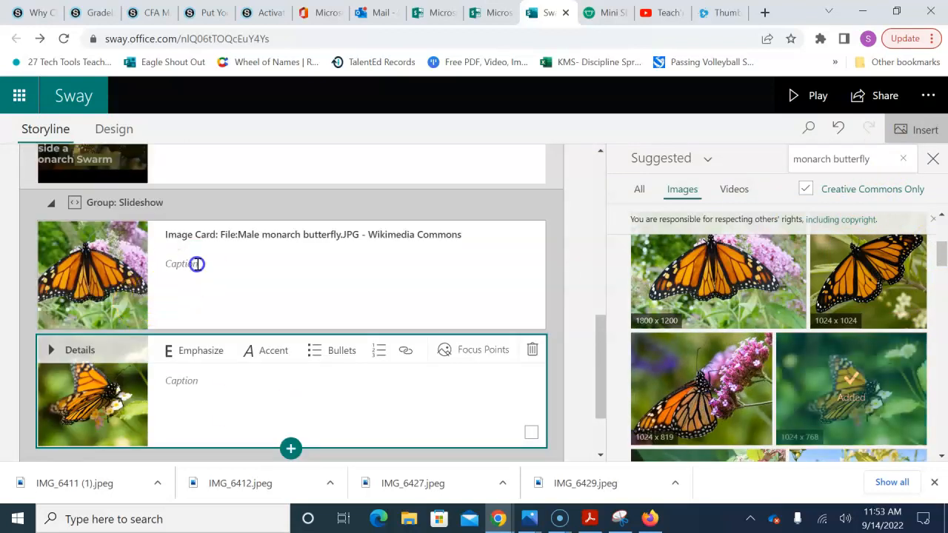
pyautogui.click(189, 383)
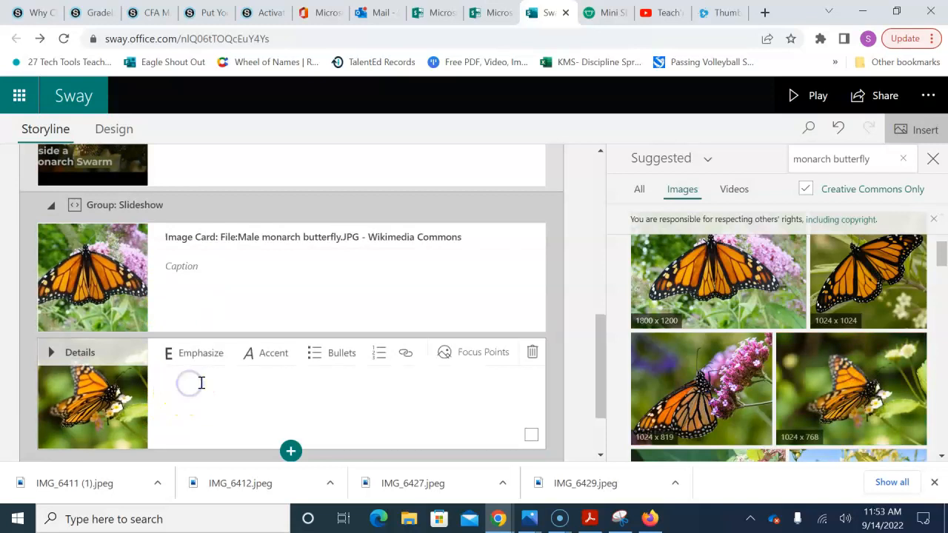
# Preview the presentation from the cover through the Monarch Butterfly section, advance the slideshow to its second image, and return to editing
pyautogui.scroll(3, 202, 384)
pyautogui.click(807, 95)
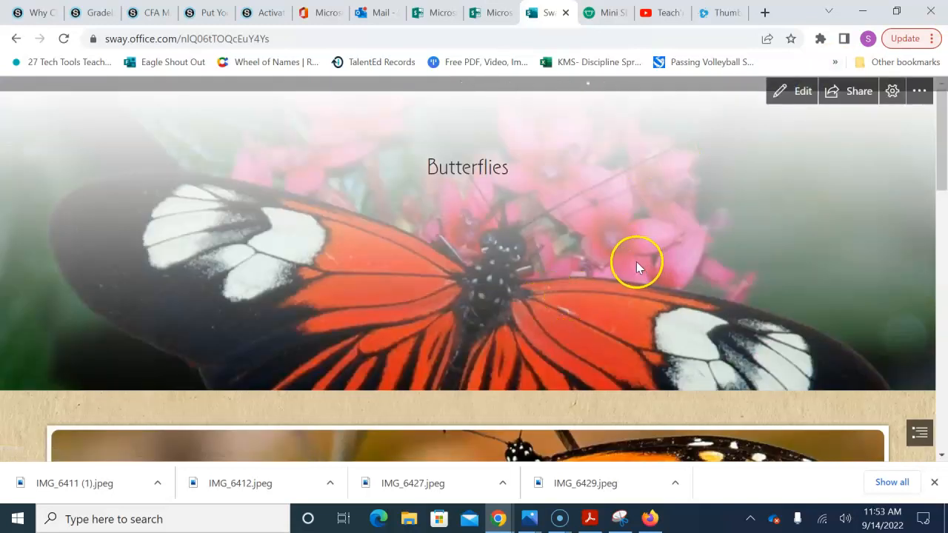
pyautogui.scroll(-5, 637, 265)
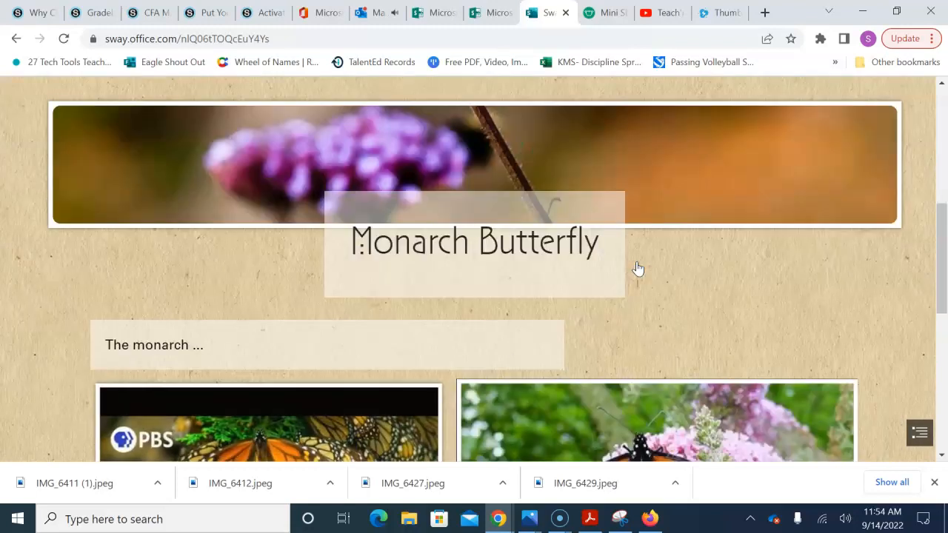
pyautogui.scroll(-2, 636, 268)
pyautogui.click(495, 267)
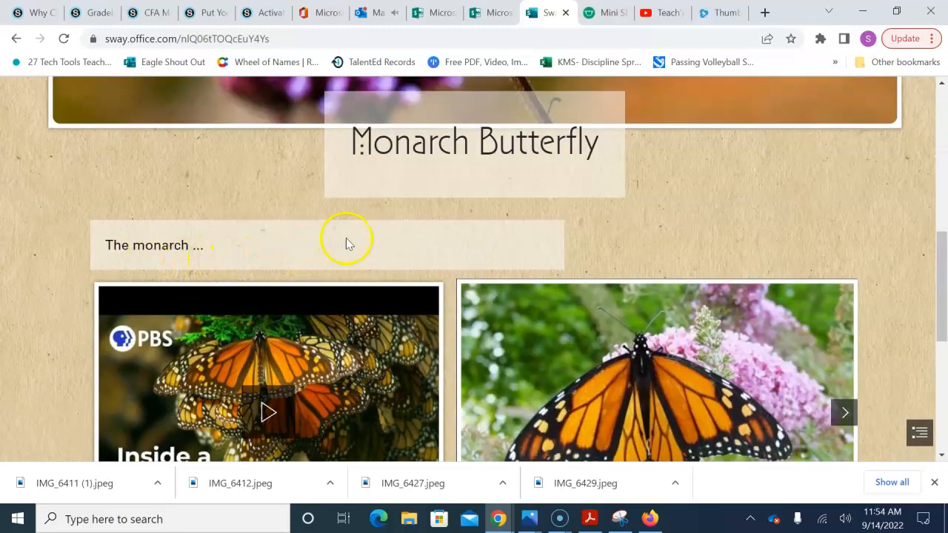
pyautogui.scroll(-2, 347, 241)
pyautogui.scroll(-2, 674, 222)
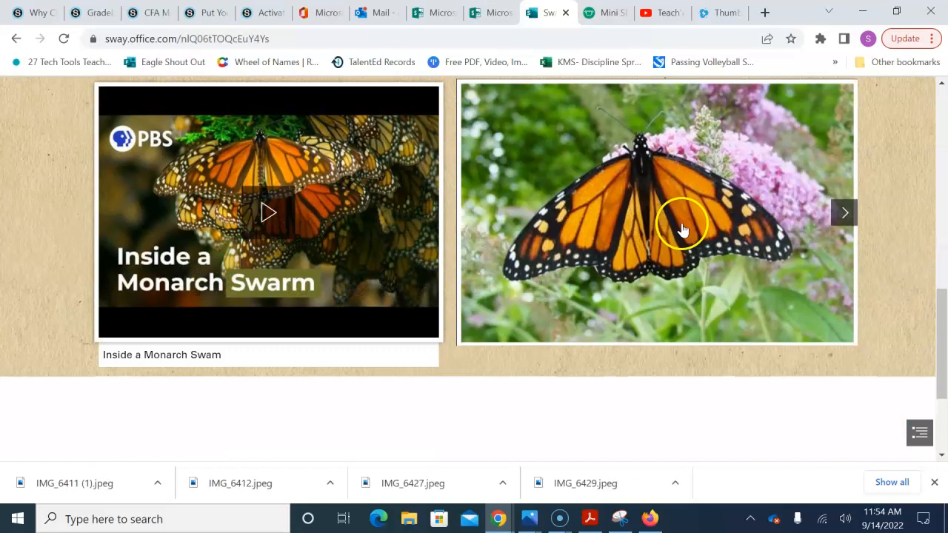
pyautogui.click(842, 214)
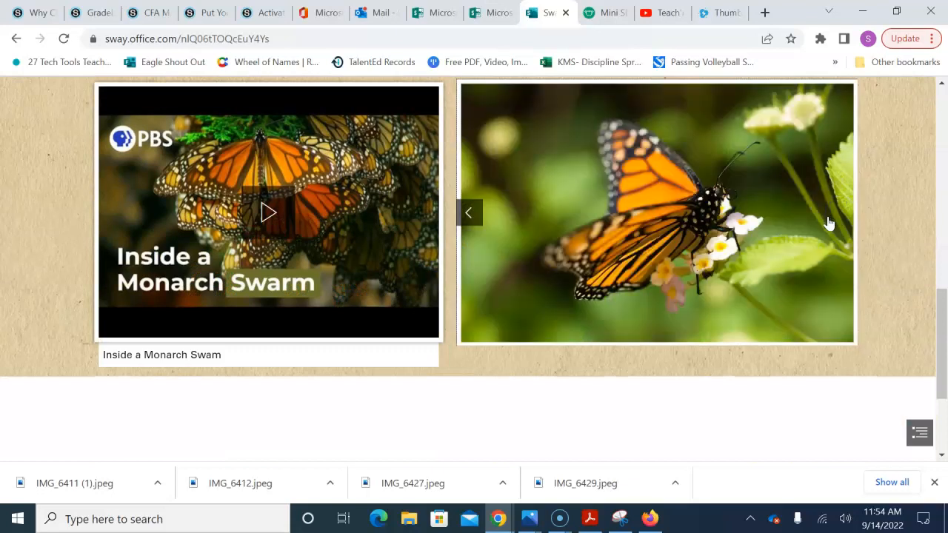
pyautogui.scroll(10, 711, 240)
pyautogui.click(792, 92)
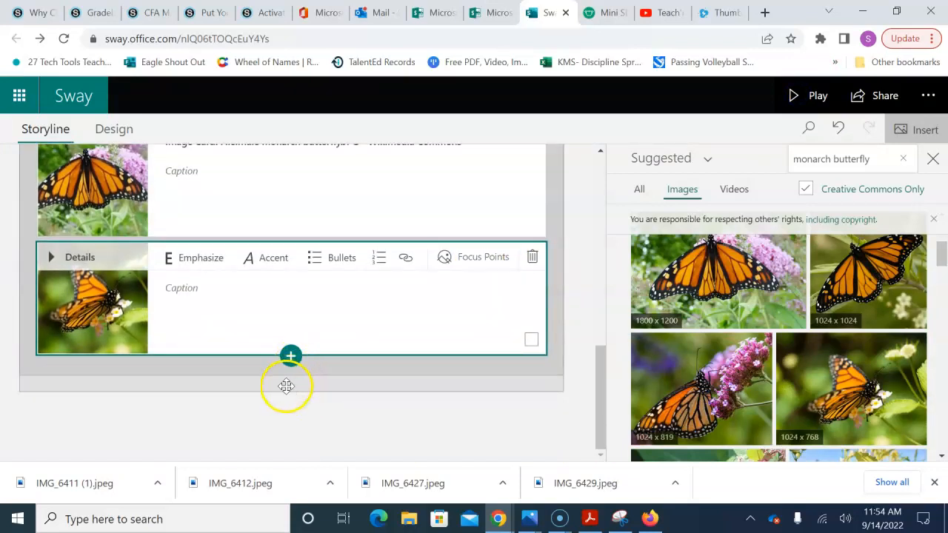
# Add a new section with a Heading 1 card after the Monarch Butterfly section and title it "Next Butterfly"
pyautogui.scroll(10, 285, 386)
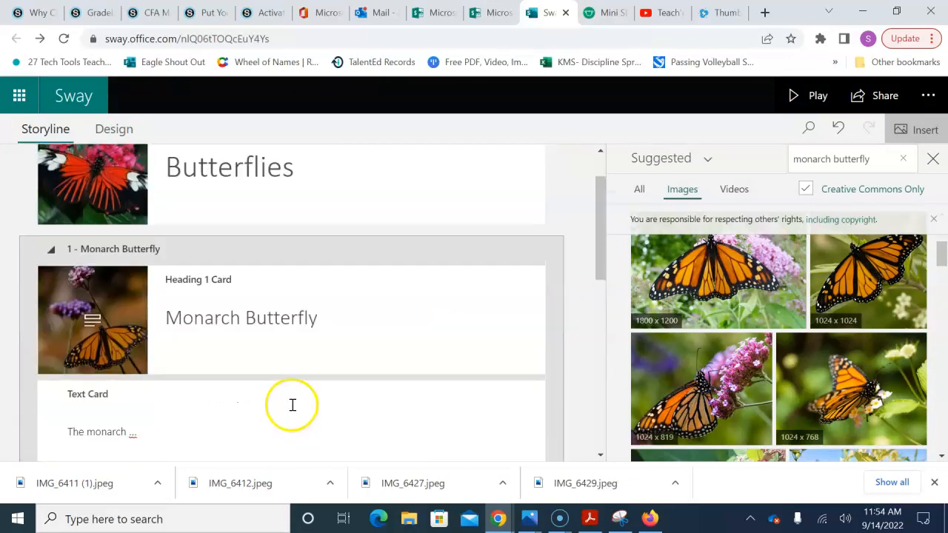
pyautogui.scroll(-10, 283, 308)
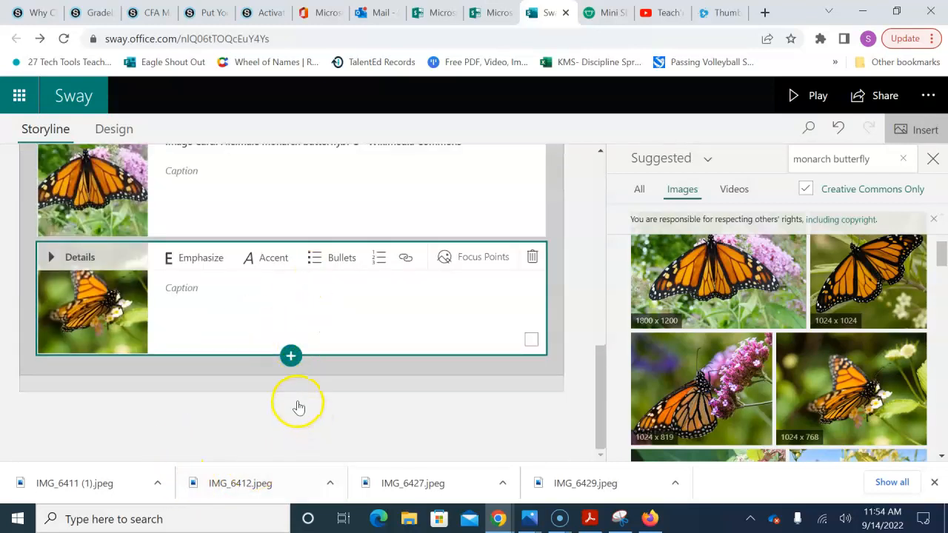
pyautogui.click(295, 400)
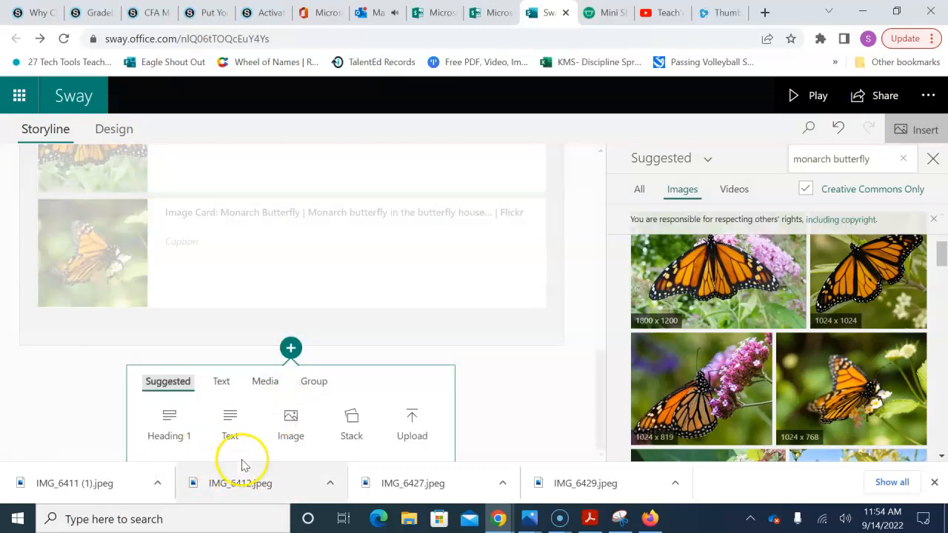
pyautogui.click(173, 430)
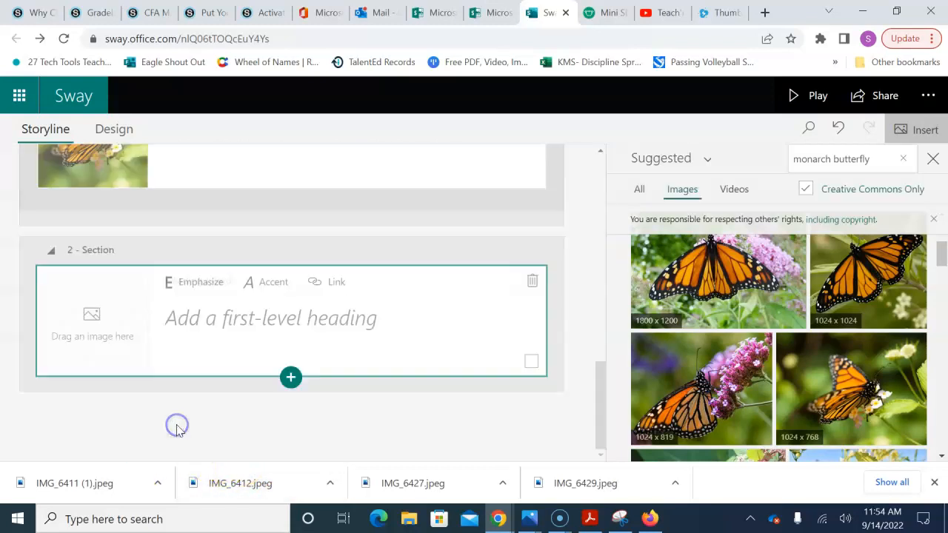
pyautogui.click(324, 322)
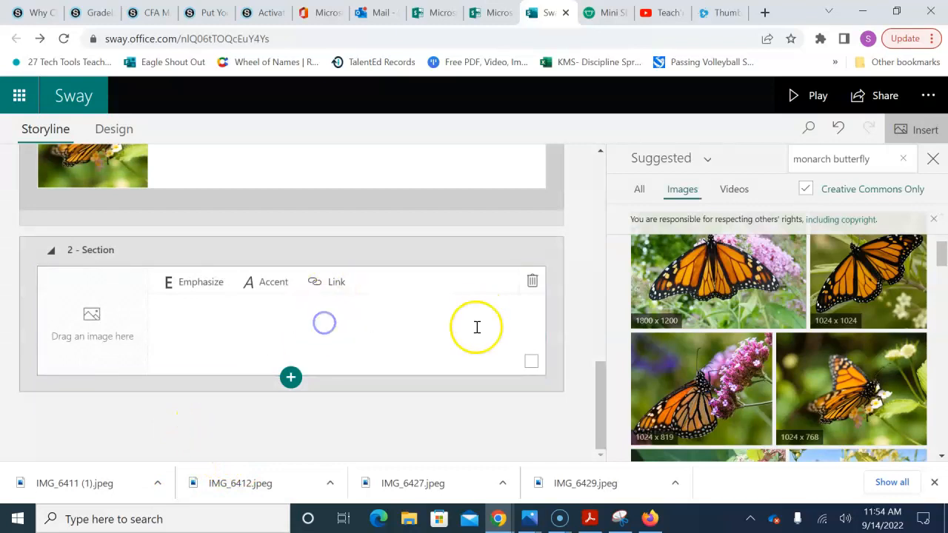
pyautogui.click(357, 334)
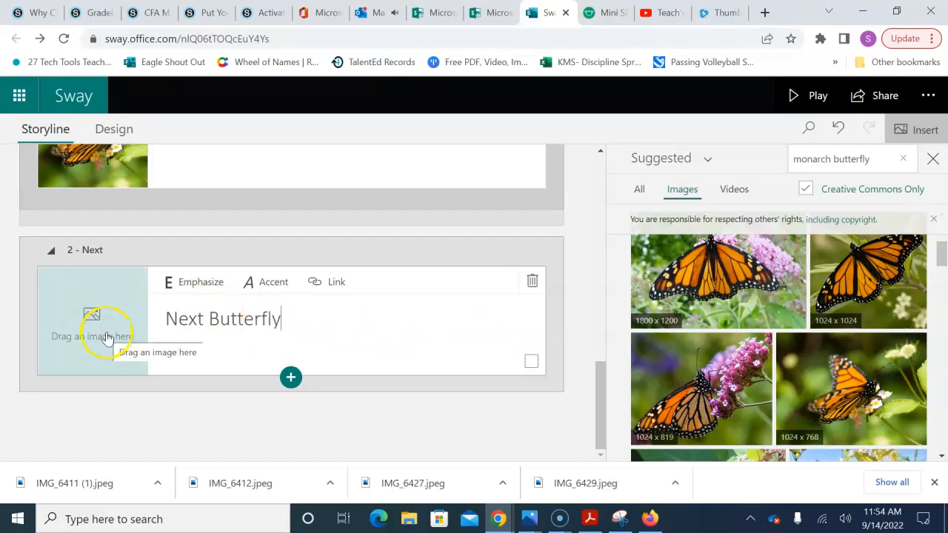
# Insert an audio card below the Next Butterfly heading card
pyautogui.click(290, 377)
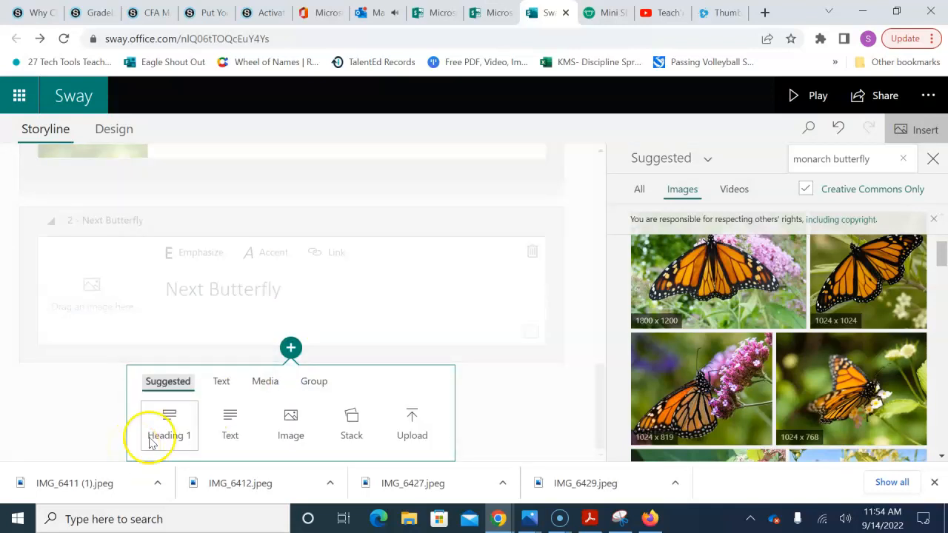
pyautogui.click(266, 381)
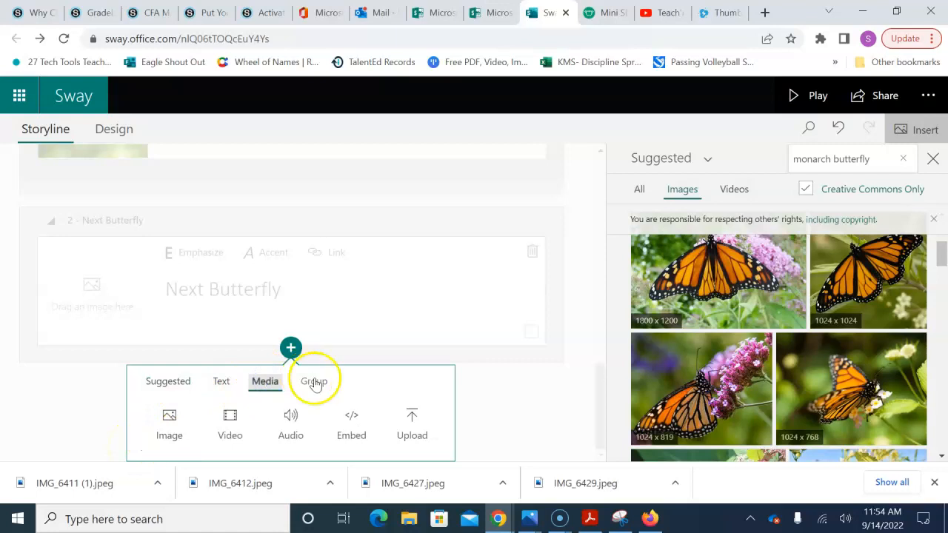
pyautogui.click(290, 419)
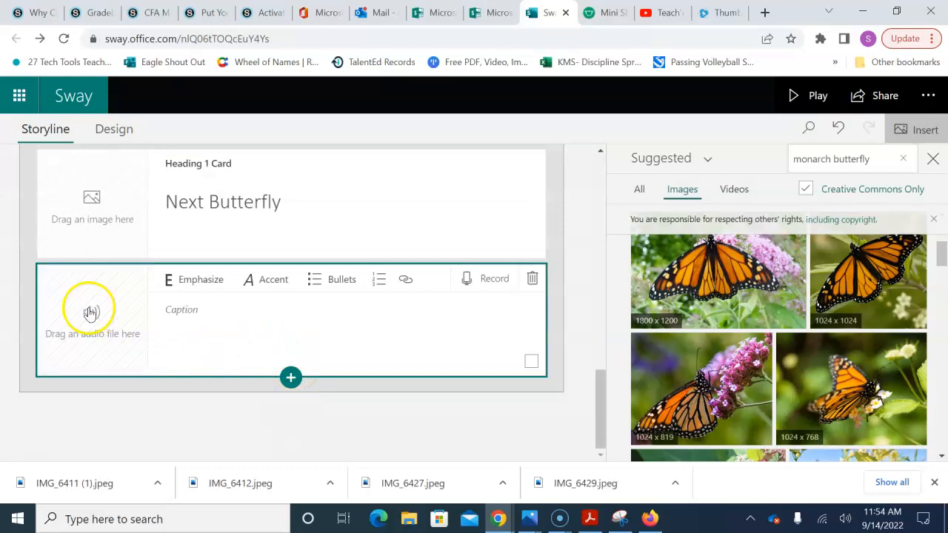
# Record about 8 seconds of audio for the audio card and add the recording to the Sway
pyautogui.click(489, 280)
pyautogui.click(231, 122)
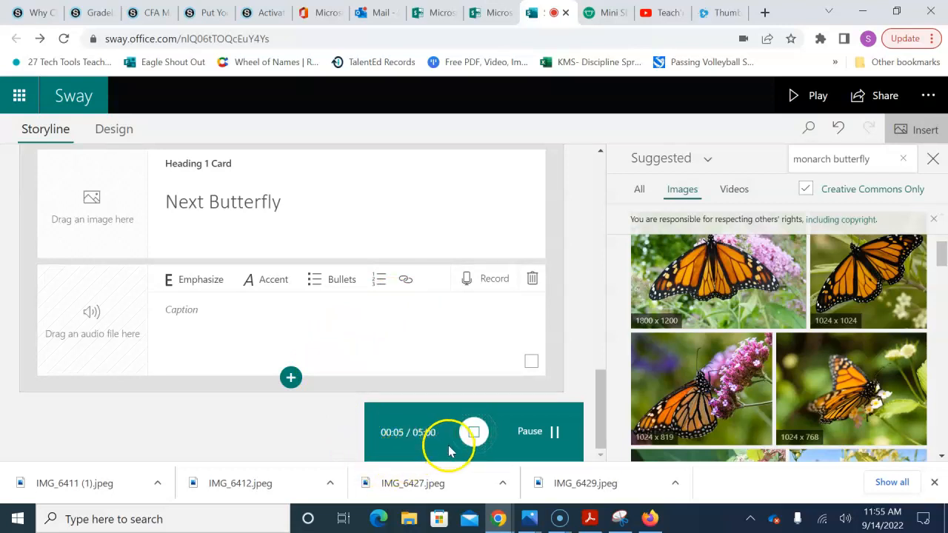
pyautogui.click(550, 439)
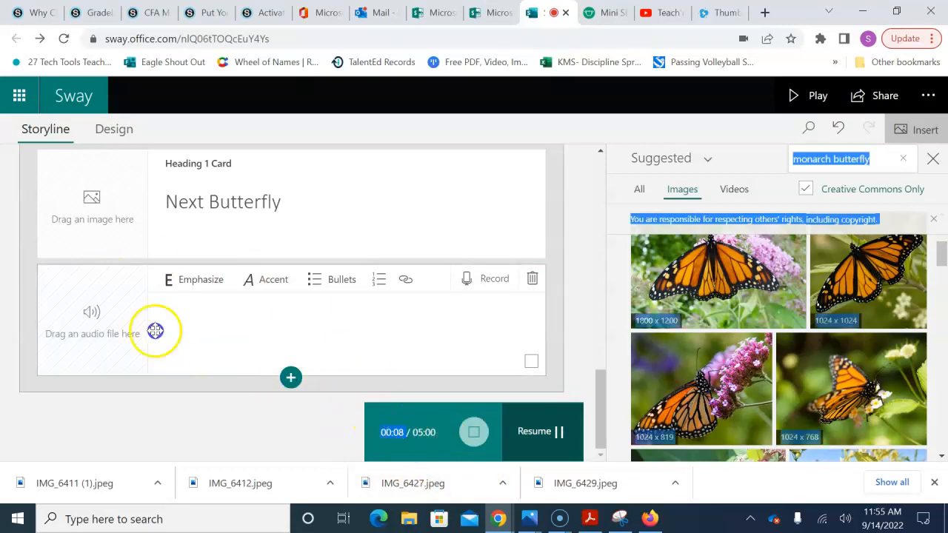
pyautogui.click(119, 323)
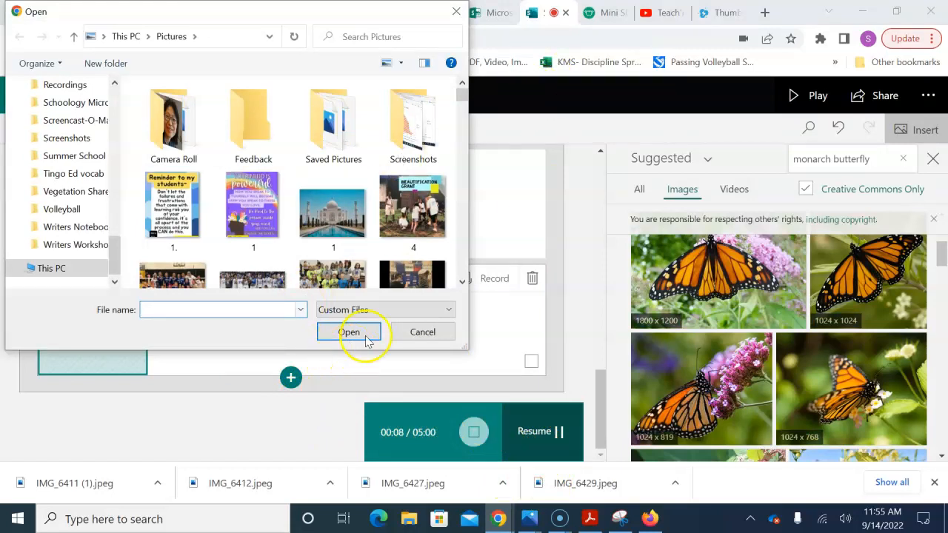
pyautogui.click(411, 332)
pyautogui.click(478, 433)
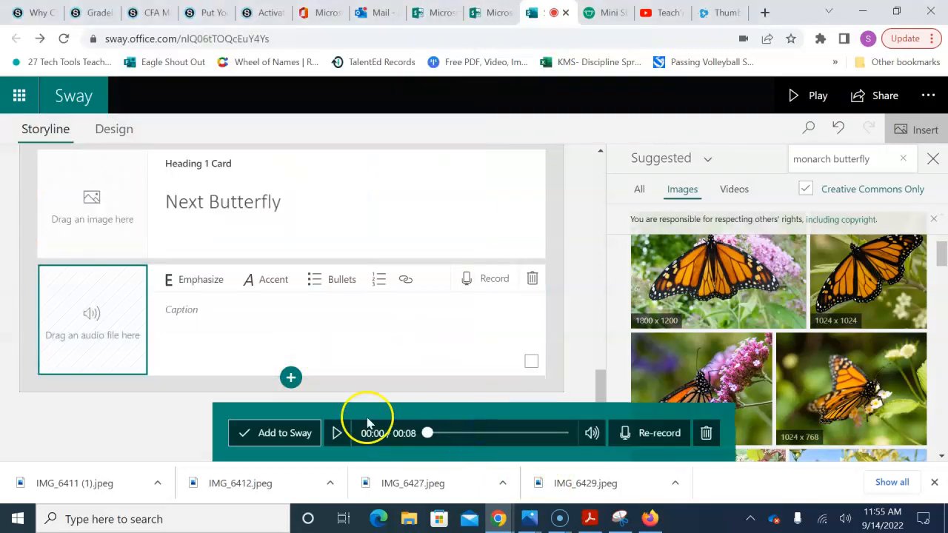
pyautogui.click(271, 440)
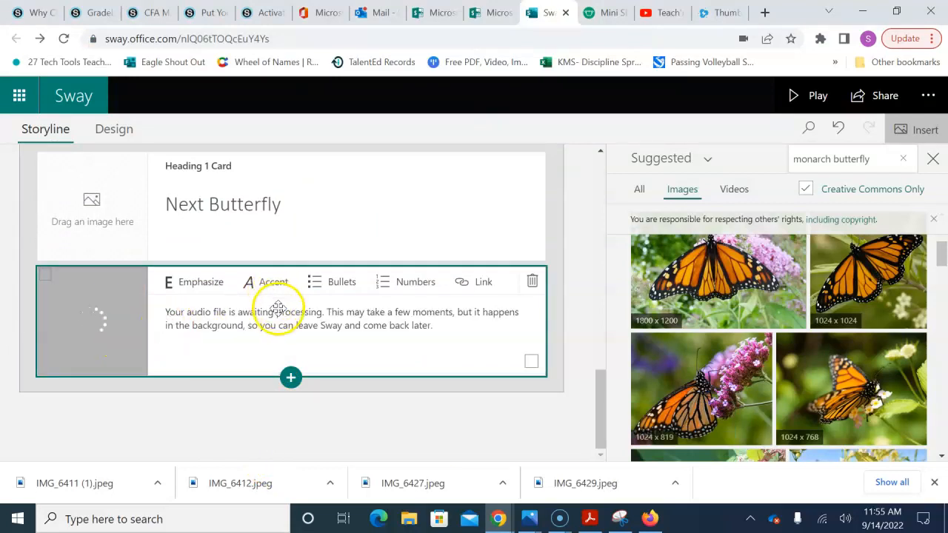
pyautogui.click(234, 337)
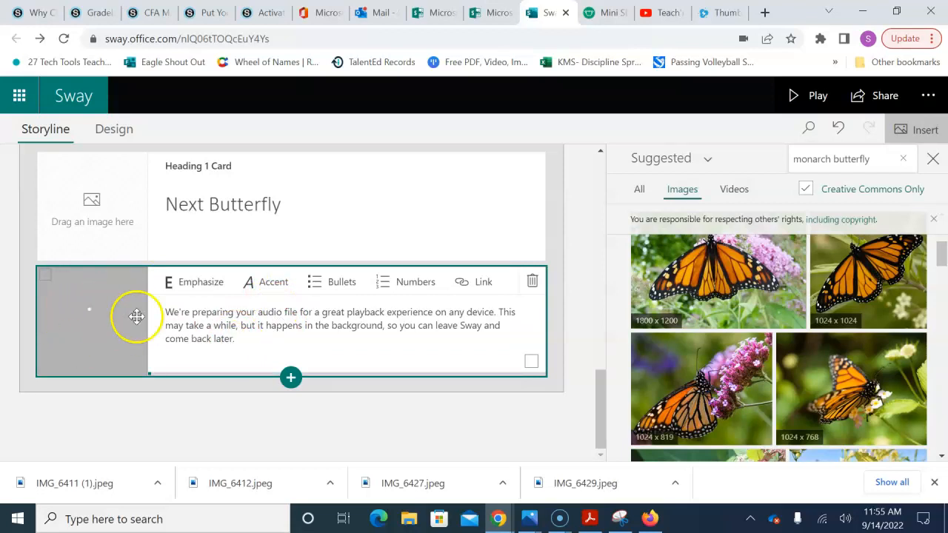
# Insert a Stack group below the audio card in the Next Butterfly section
pyautogui.click(291, 377)
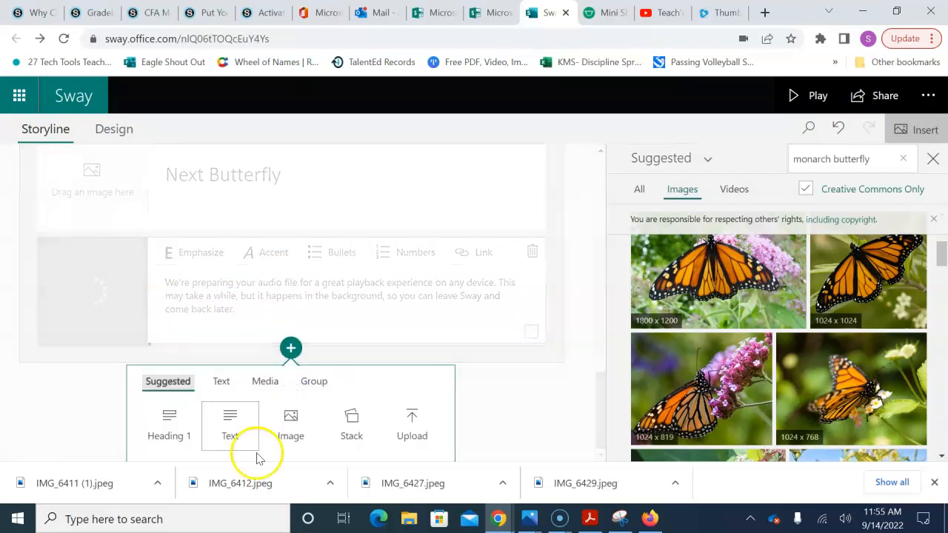
pyautogui.click(314, 382)
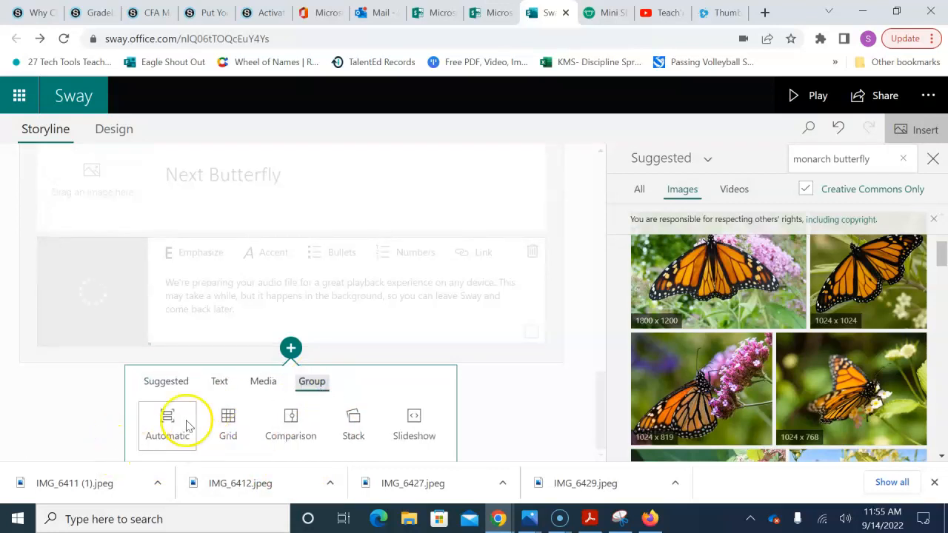
pyautogui.click(353, 418)
# Upload the purple quote image 1.JPG from the Pictures folder through the Stack group's content options
pyautogui.click(286, 308)
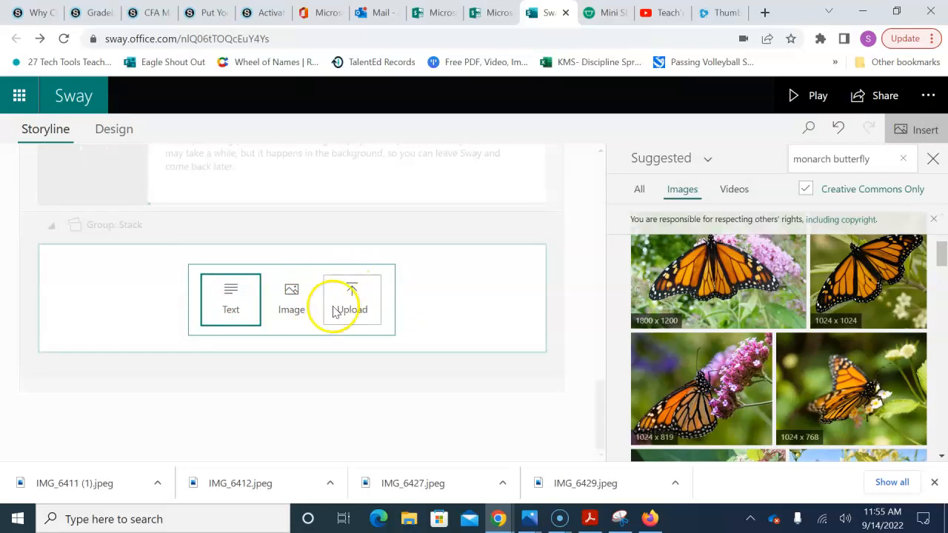
pyautogui.click(359, 304)
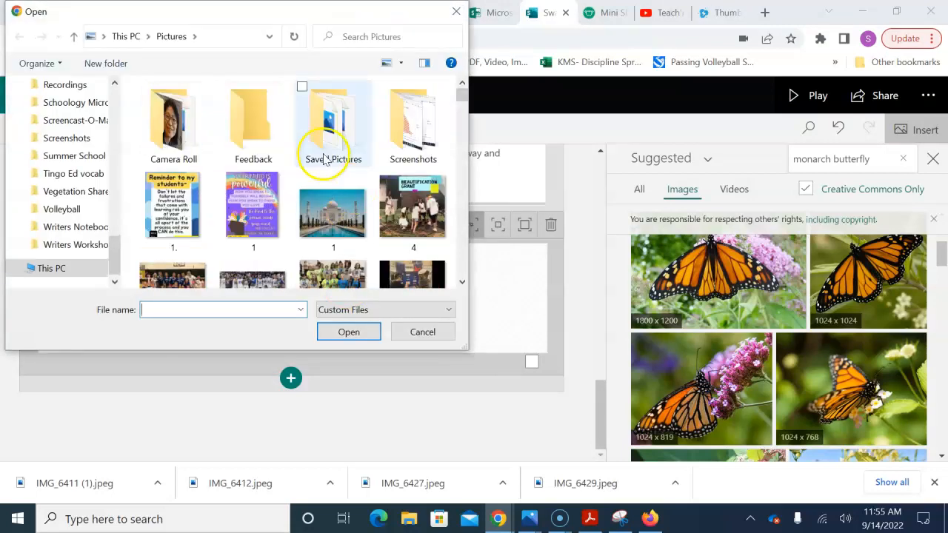
pyautogui.scroll(4, 82, 185)
pyautogui.scroll(7, 81, 189)
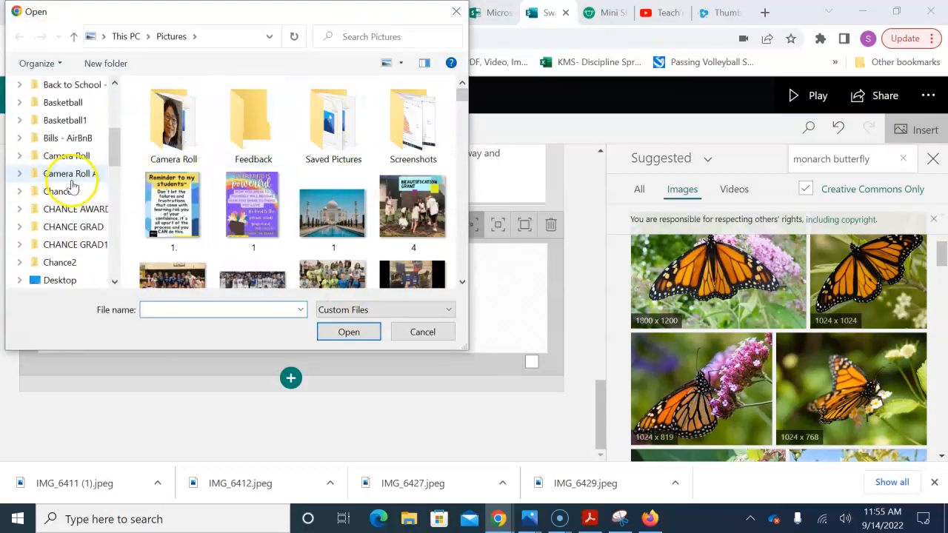
pyautogui.scroll(6, 72, 185)
pyautogui.click(59, 168)
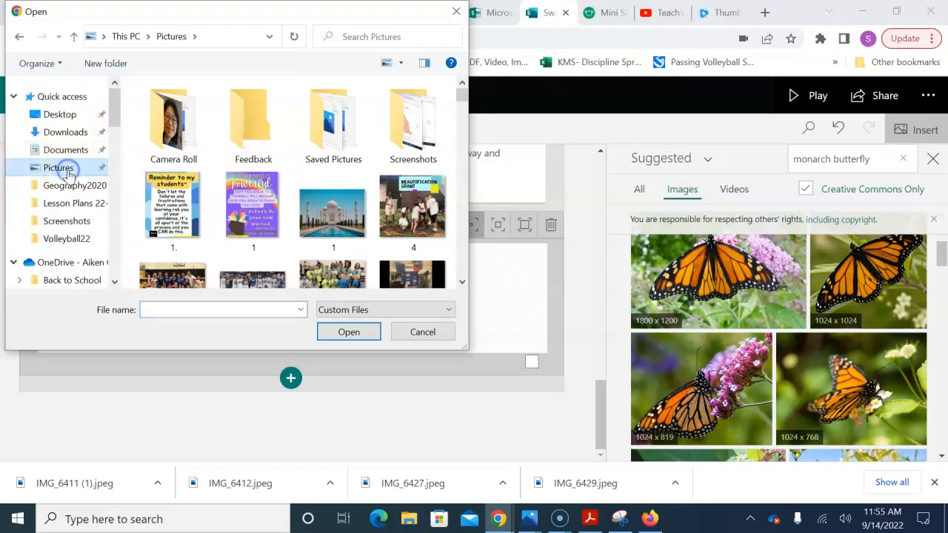
pyautogui.click(254, 210)
pyautogui.click(350, 333)
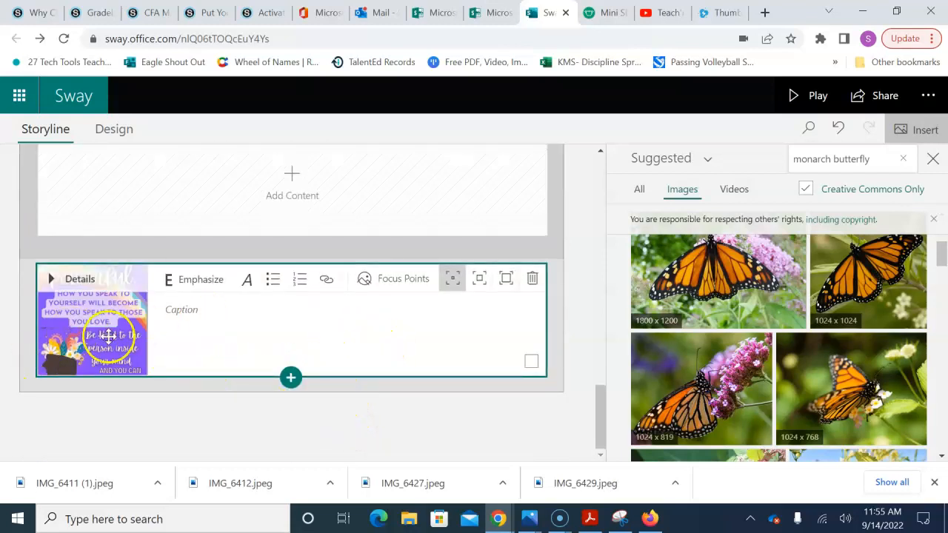
# Insert an image card in the empty content area of the Stack group
pyautogui.scroll(2, 296, 363)
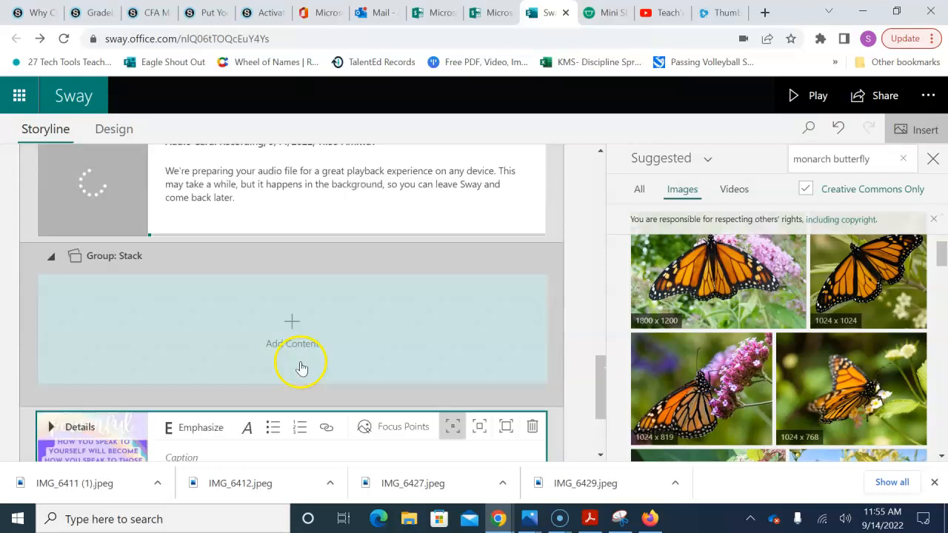
pyautogui.scroll(-2, 275, 427)
pyautogui.scroll(2, 277, 421)
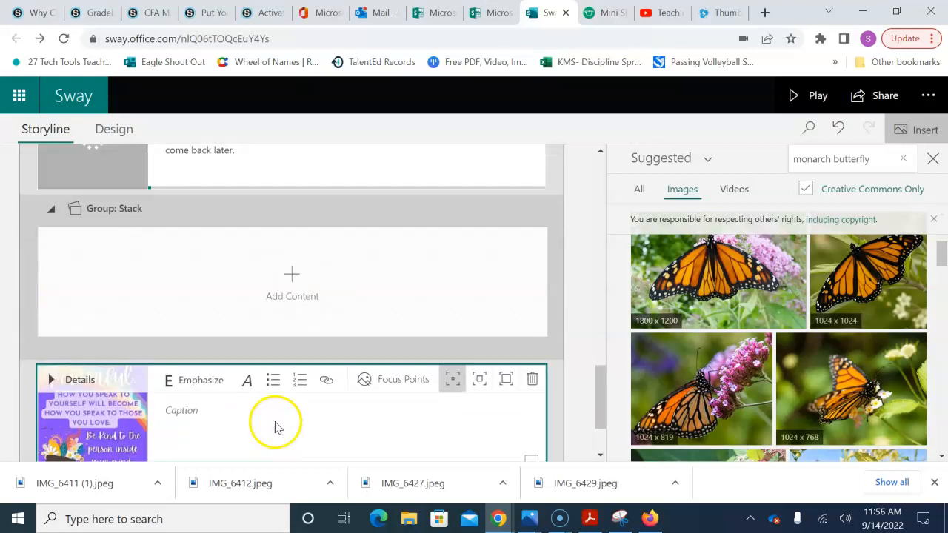
pyautogui.click(292, 324)
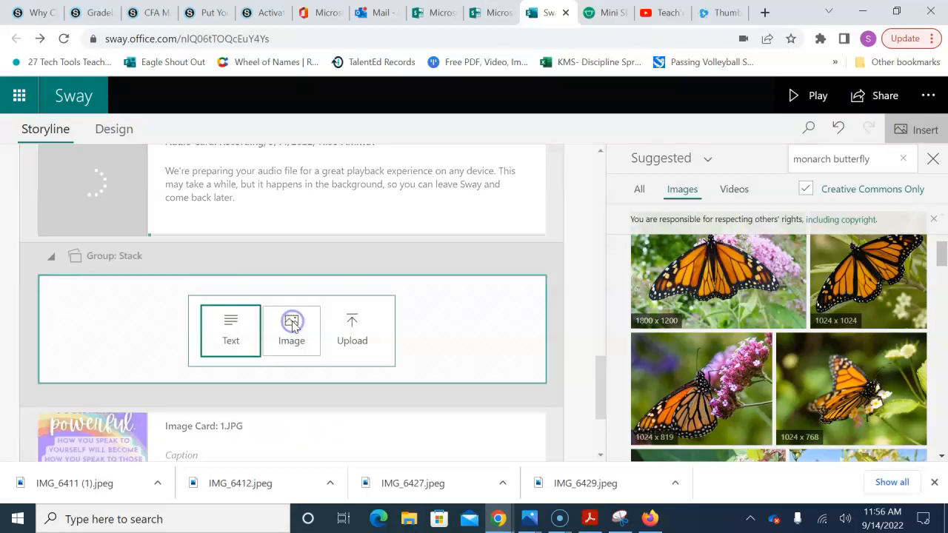
pyautogui.click(293, 329)
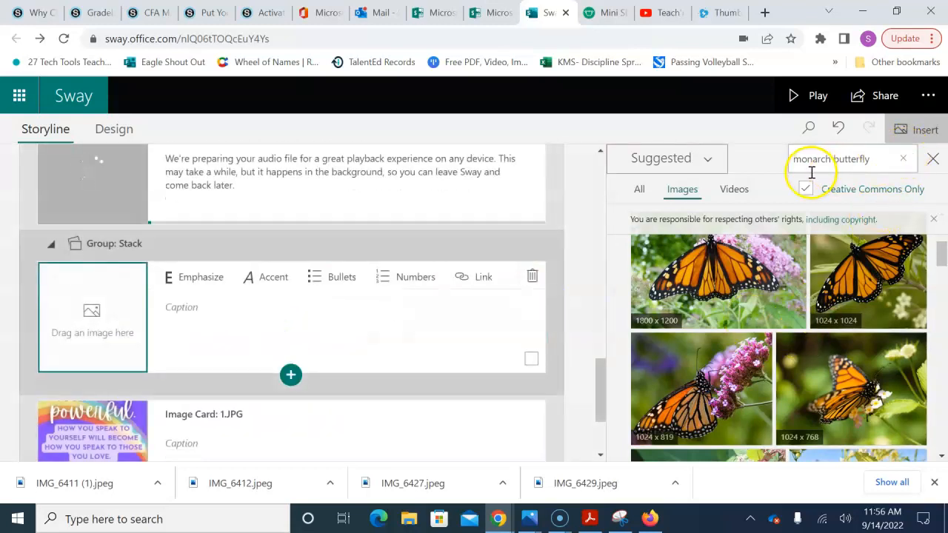
# Search the Creative Commons images for "butterfly" and add the photo of the blue-and-orange spotted butterfly to the empty image card in the Stack group
pyautogui.click(832, 162)
pyautogui.press('BackSpace')
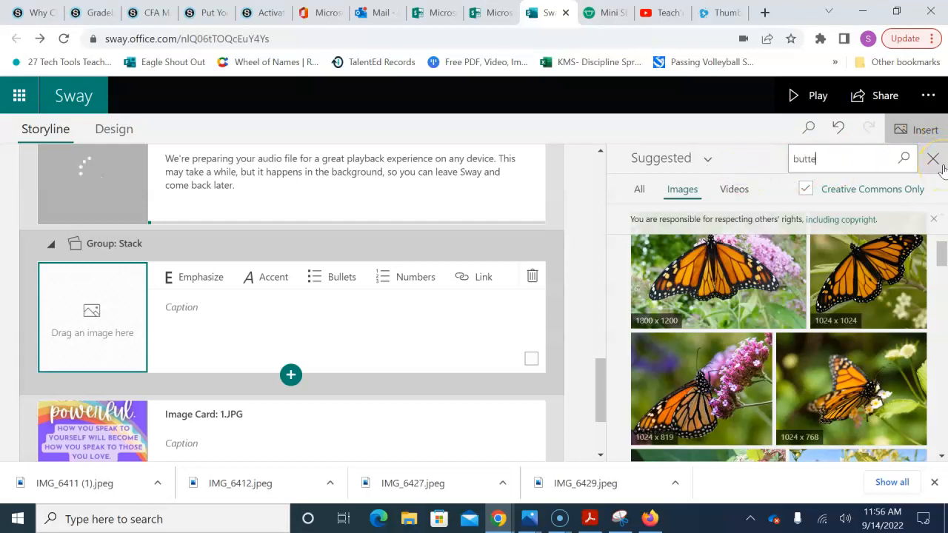
pyautogui.press('Return')
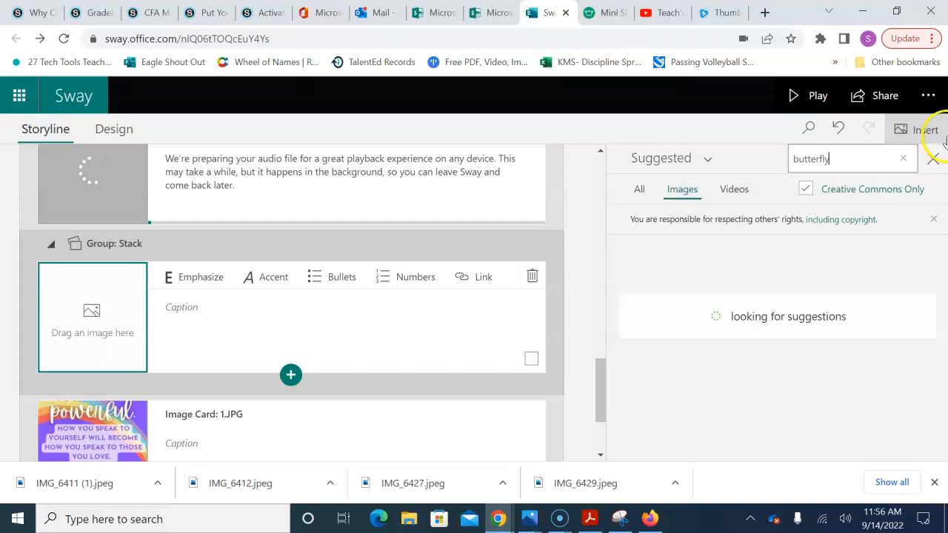
pyautogui.scroll(-5, 840, 311)
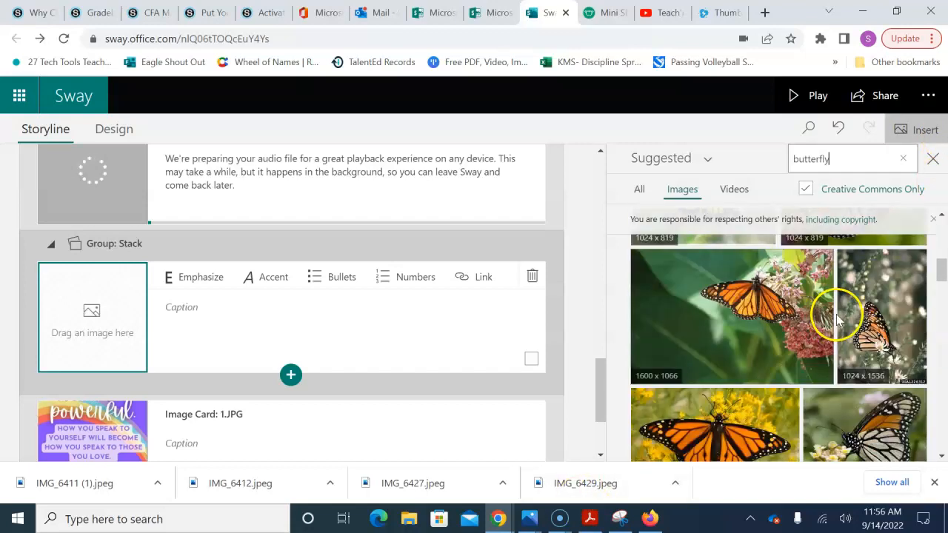
pyautogui.scroll(-8, 840, 322)
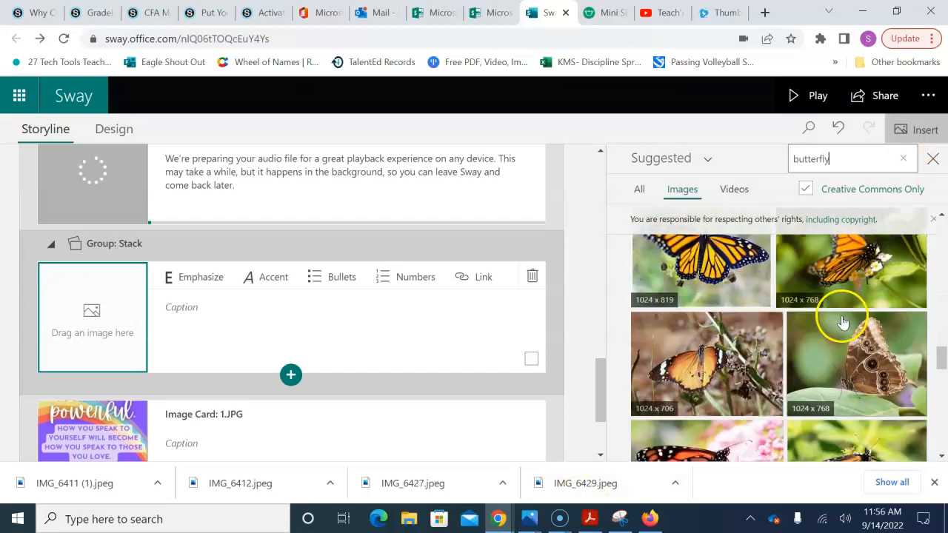
pyautogui.scroll(-2, 842, 321)
pyautogui.click(857, 289)
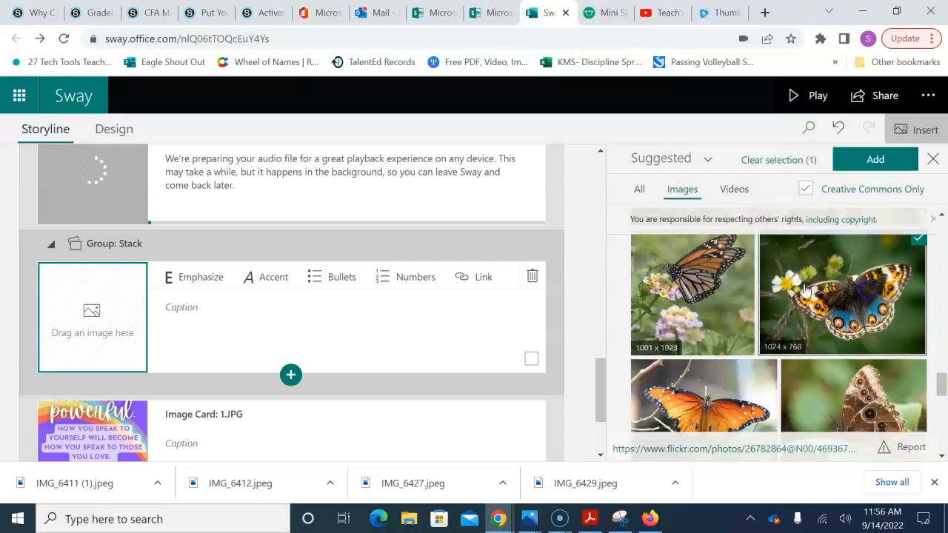
pyautogui.click(875, 158)
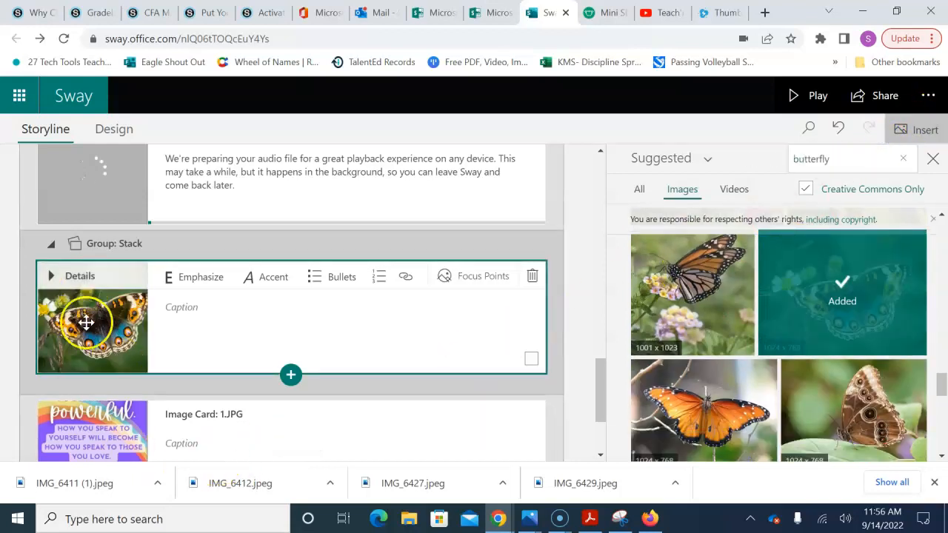
# Play the Sway to review its sections down to the Next Butterfly stack images, and return to editing
pyautogui.scroll(3, 480, 274)
pyautogui.click(809, 96)
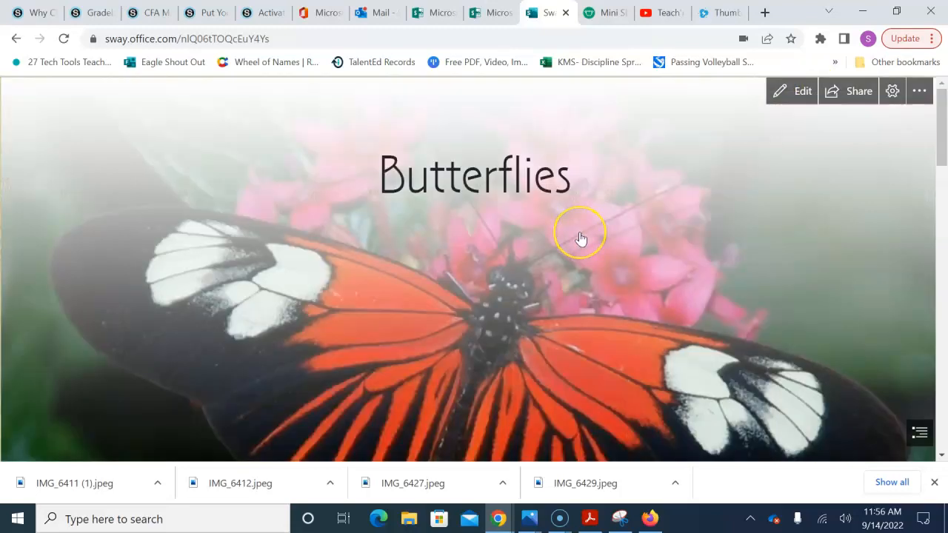
pyautogui.scroll(-8, 581, 238)
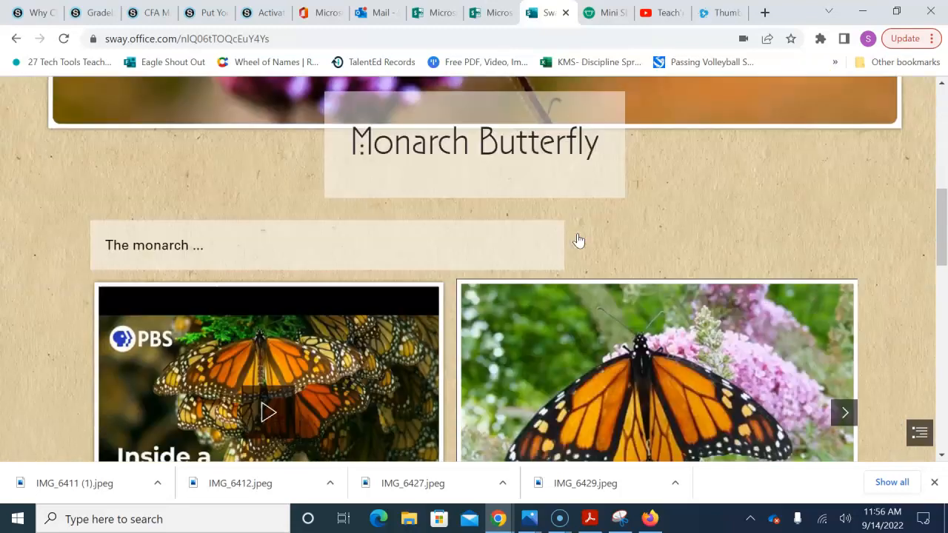
pyautogui.scroll(-4, 578, 240)
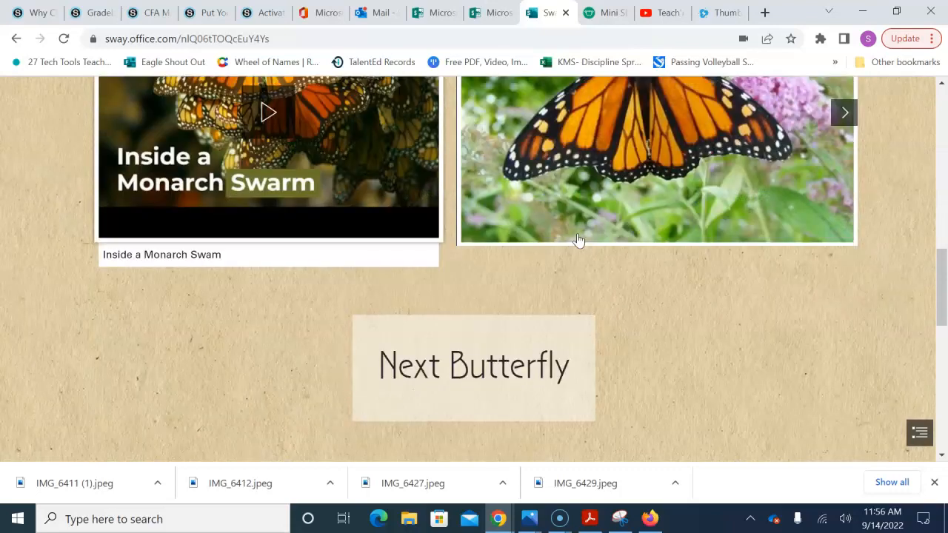
pyautogui.scroll(-6, 578, 240)
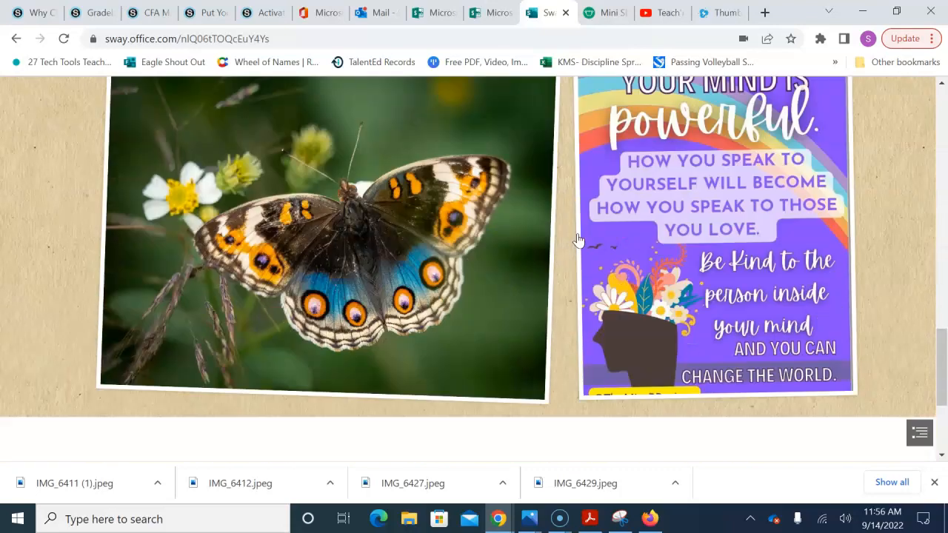
pyautogui.scroll(-2, 578, 240)
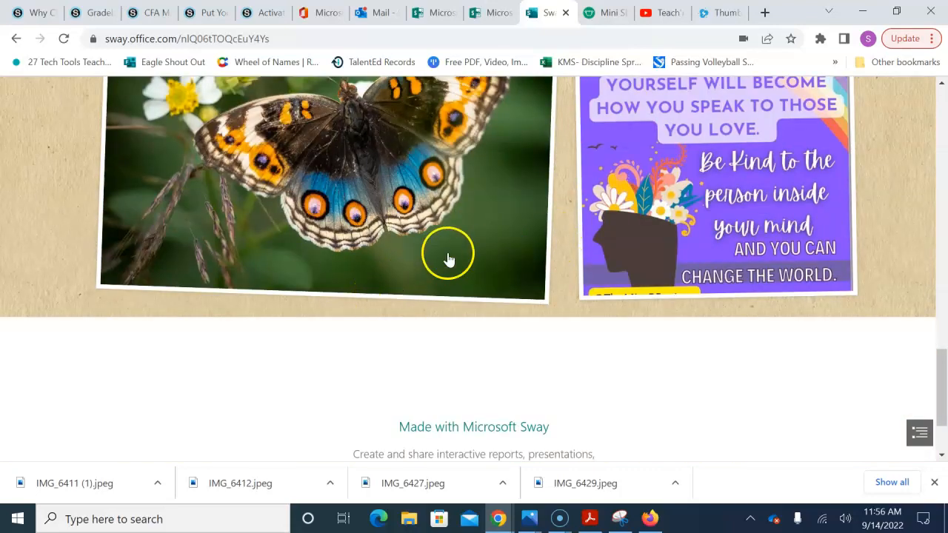
pyautogui.scroll(-2, 627, 239)
pyautogui.scroll(3, 666, 222)
pyautogui.scroll(3, 684, 215)
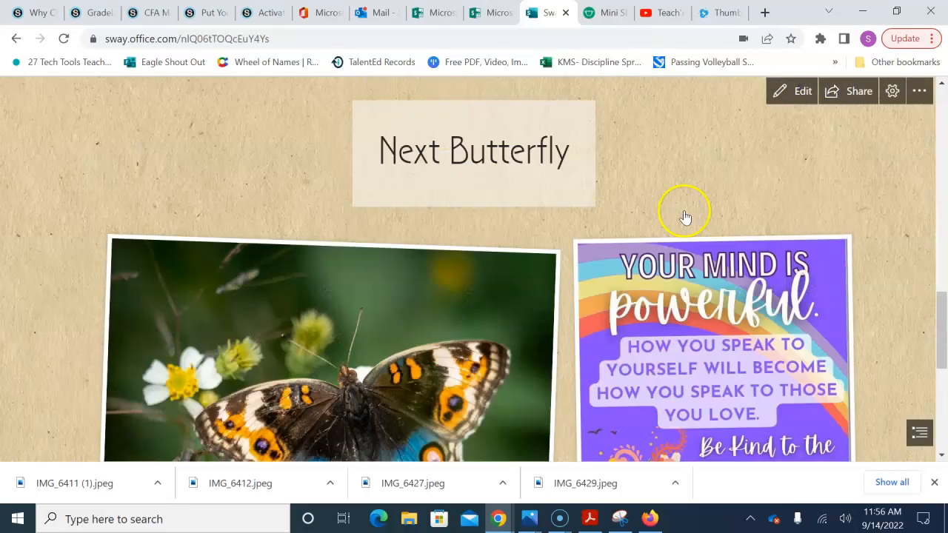
pyautogui.scroll(3, 536, 286)
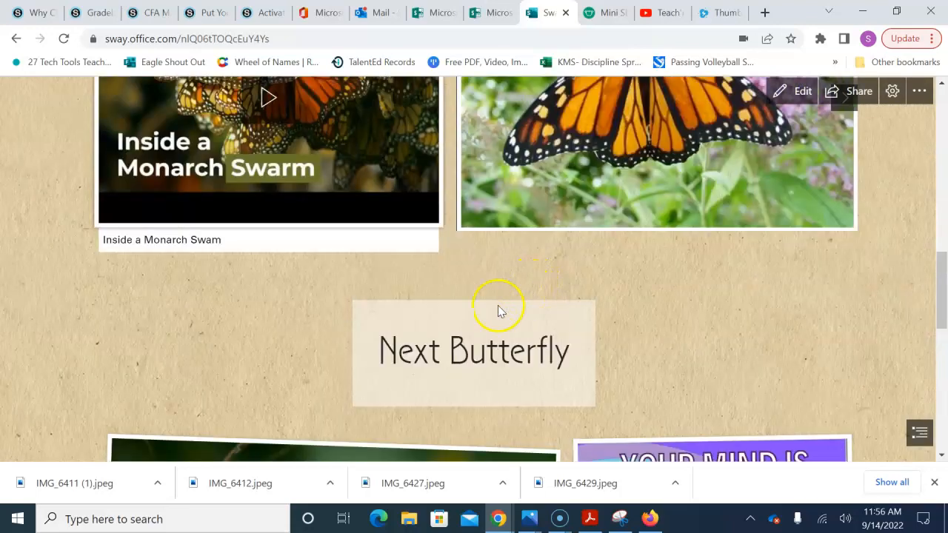
pyautogui.scroll(-3, 474, 319)
pyautogui.scroll(-2, 481, 296)
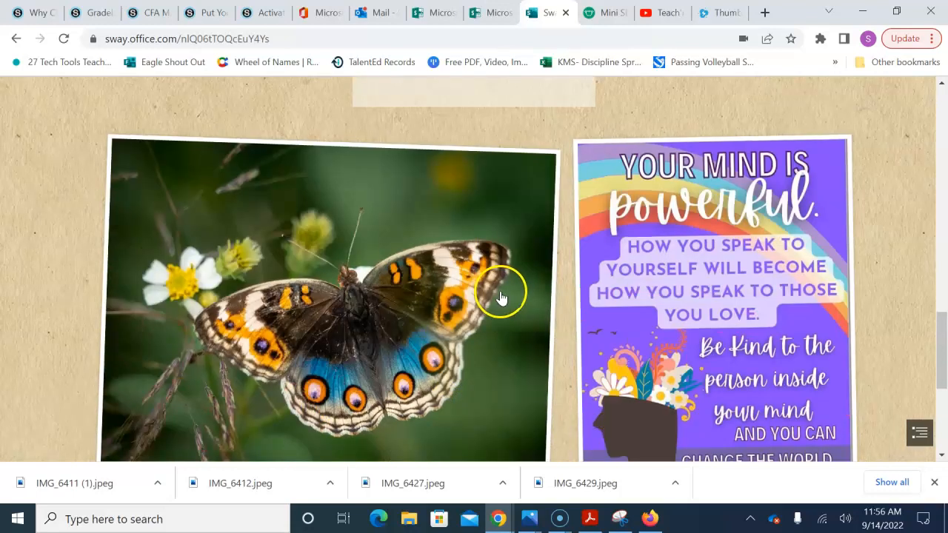
pyautogui.scroll(-2, 501, 296)
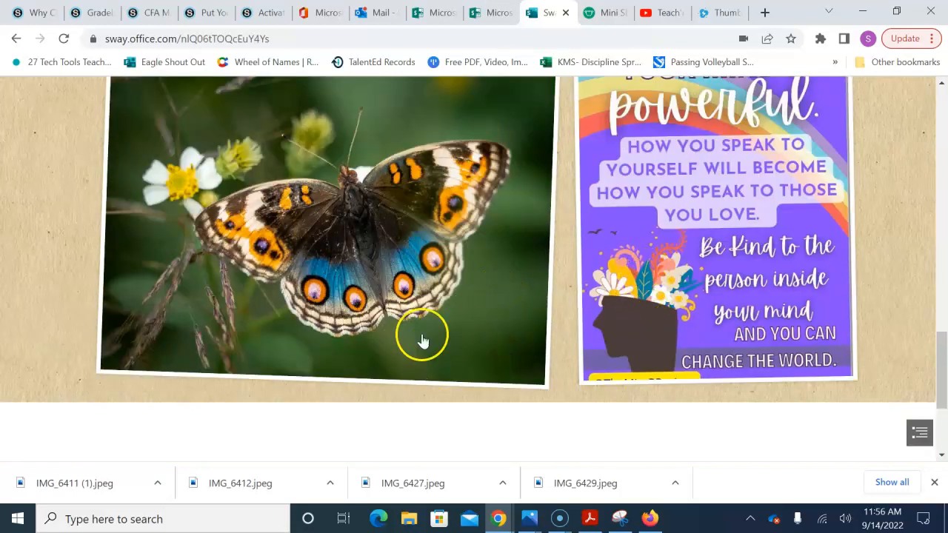
pyautogui.scroll(-3, 624, 324)
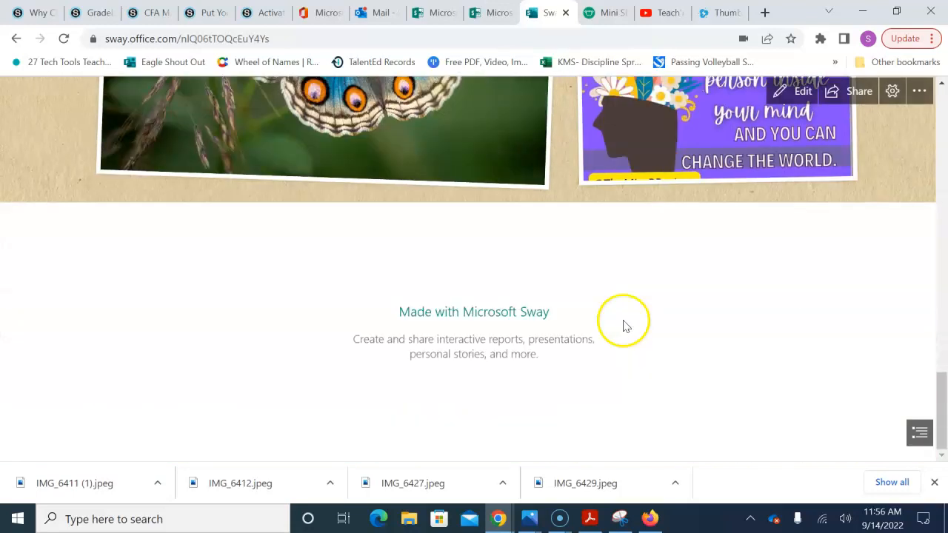
pyautogui.scroll(9, 697, 237)
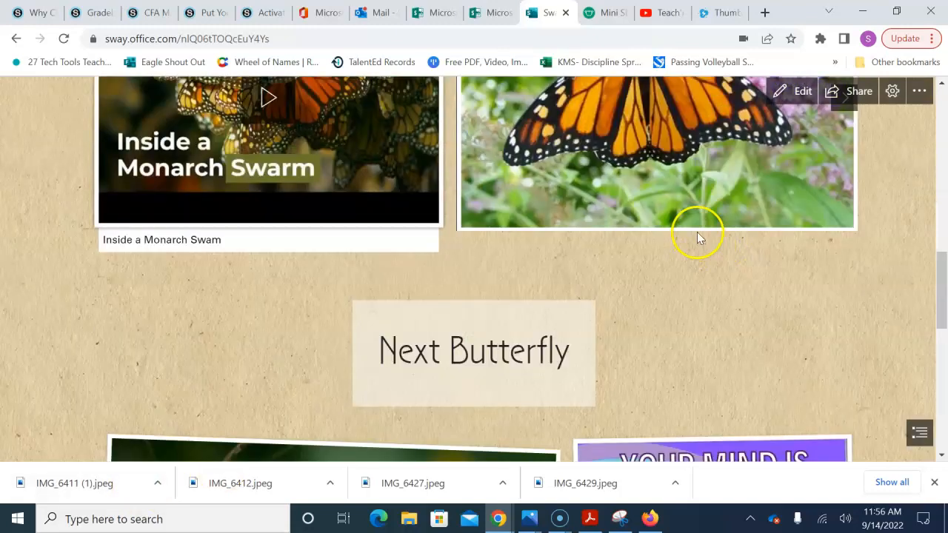
pyautogui.scroll(10, 697, 237)
pyautogui.click(799, 91)
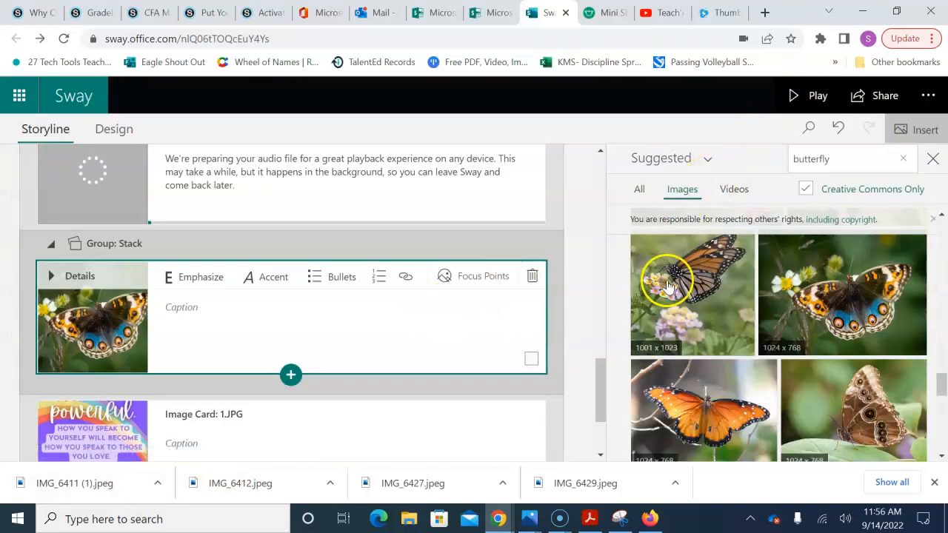
# Examine the media and group content types that can be inserted below the Butterflies title card, without adding one
pyautogui.scroll(10, 498, 292)
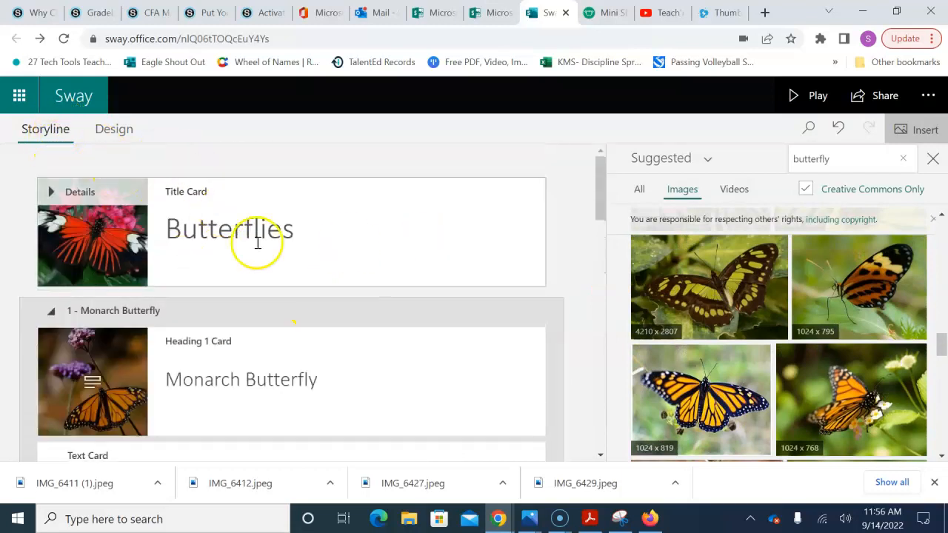
pyautogui.click(299, 291)
pyautogui.click(264, 325)
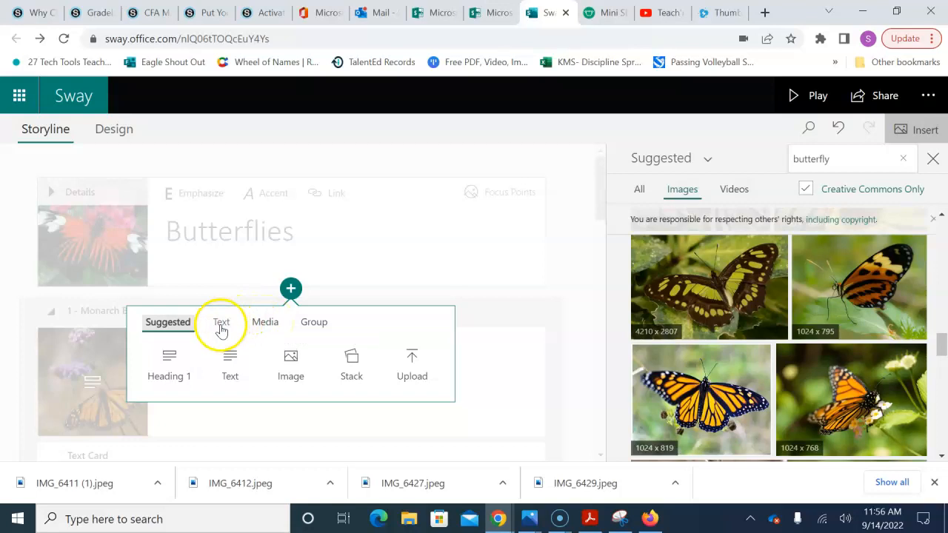
pyautogui.click(319, 324)
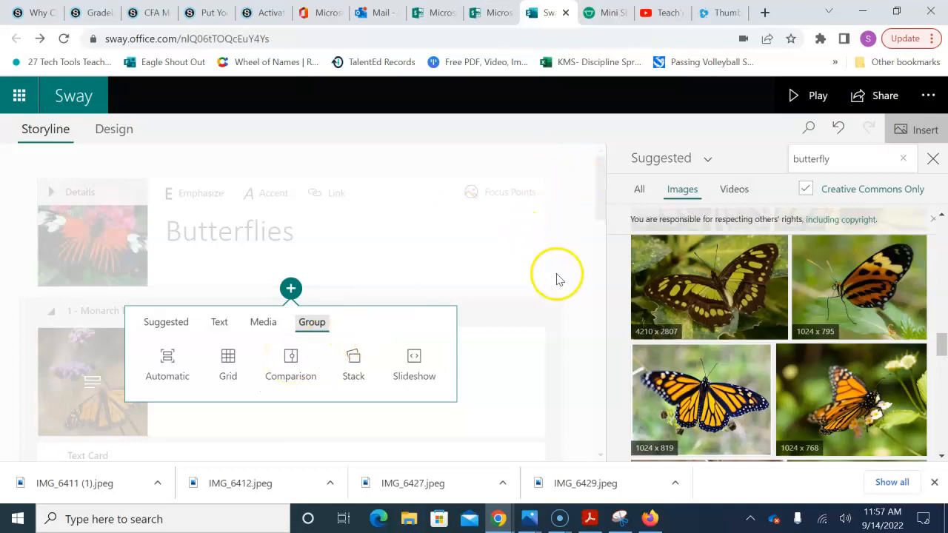
pyautogui.click(575, 307)
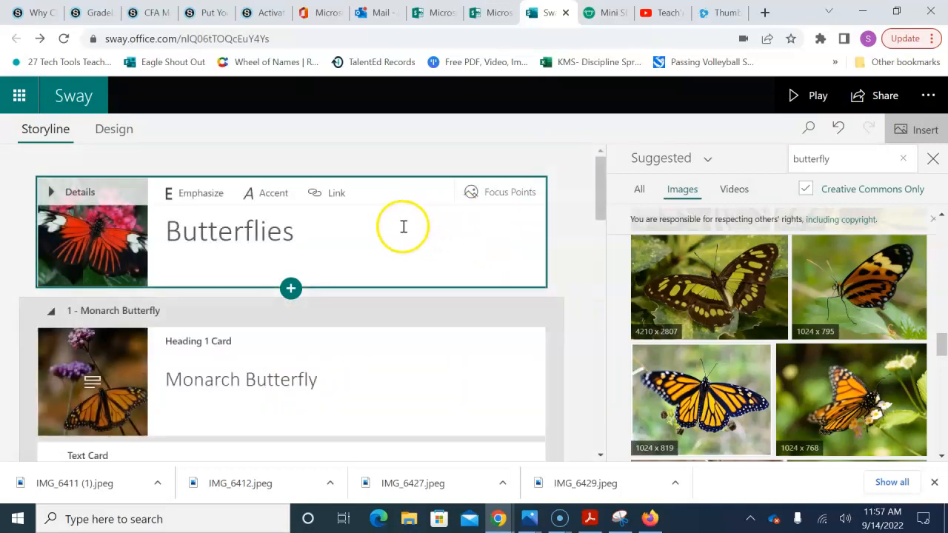
# Open the Sway's design styles and examine the customization options, such as color inspiration and color palettes
pyautogui.scroll(-1, 395, 228)
pyautogui.scroll(1, 318, 206)
pyautogui.click(123, 123)
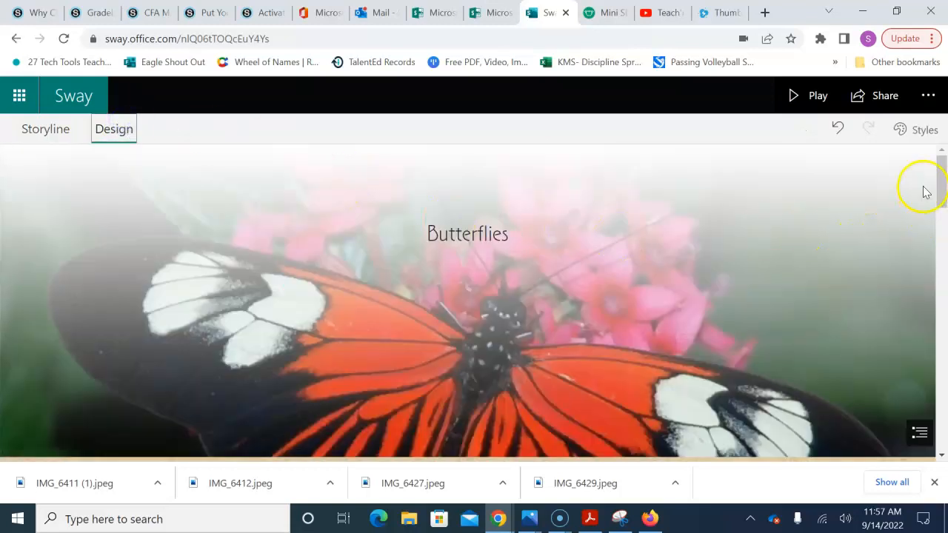
pyautogui.click(915, 130)
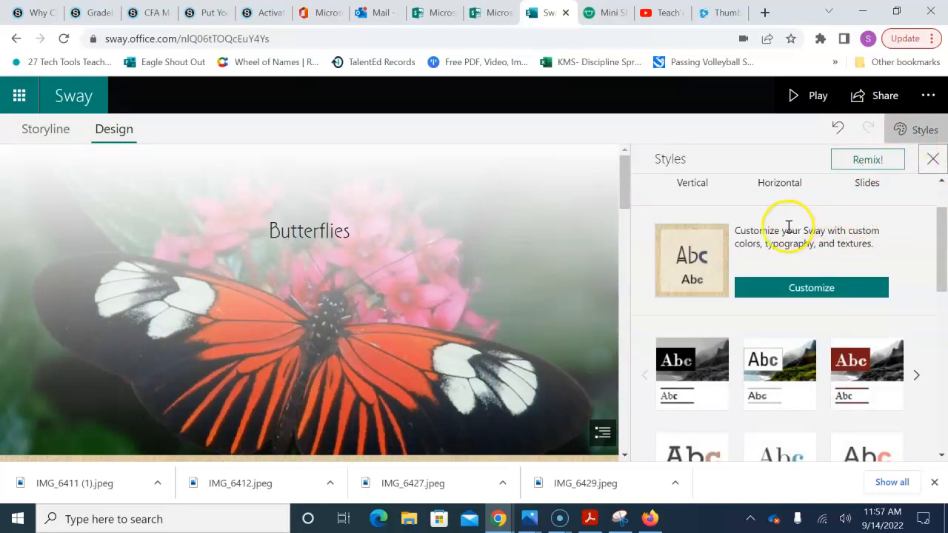
pyautogui.click(779, 287)
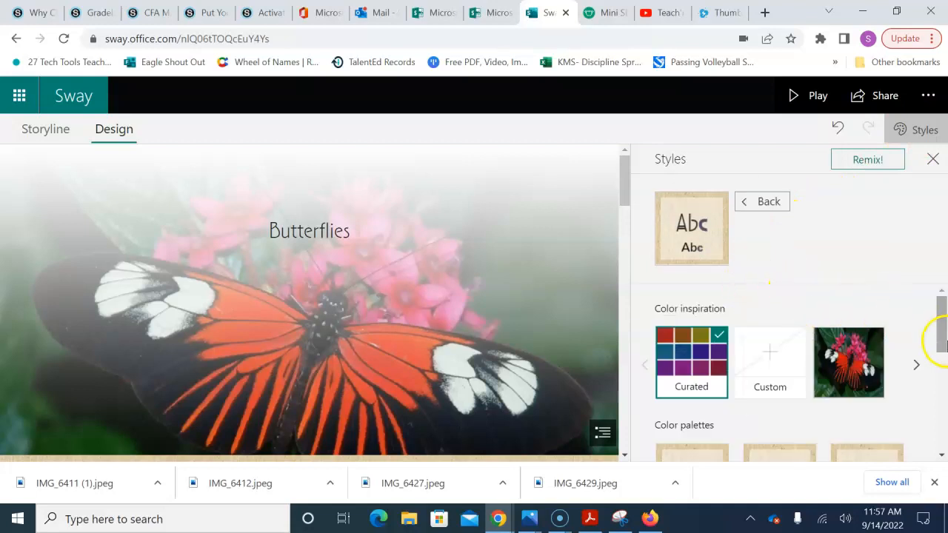
pyautogui.moveTo(940, 328); pyautogui.dragTo(906, 214)
pyautogui.click(764, 201)
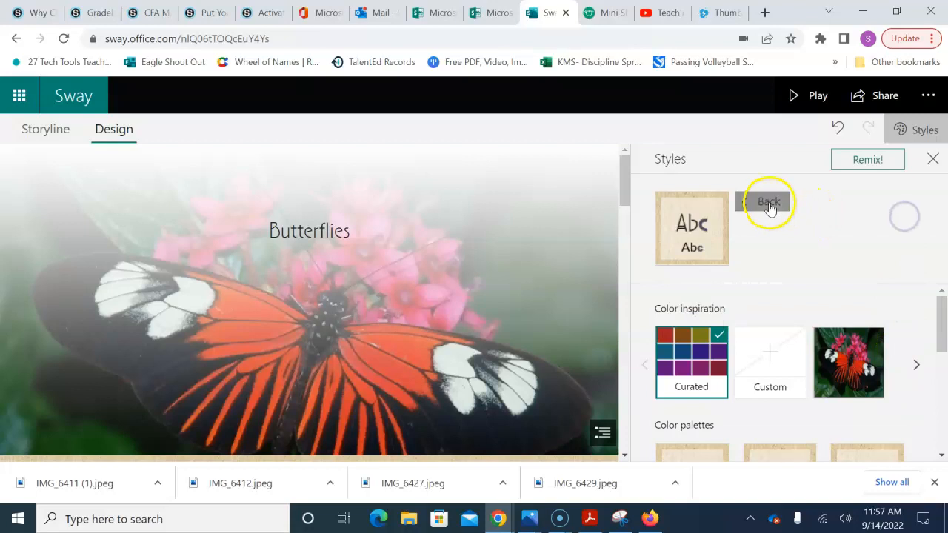
# Browse the preset design styles through the last row, including its further variations
pyautogui.scroll(-2, 786, 319)
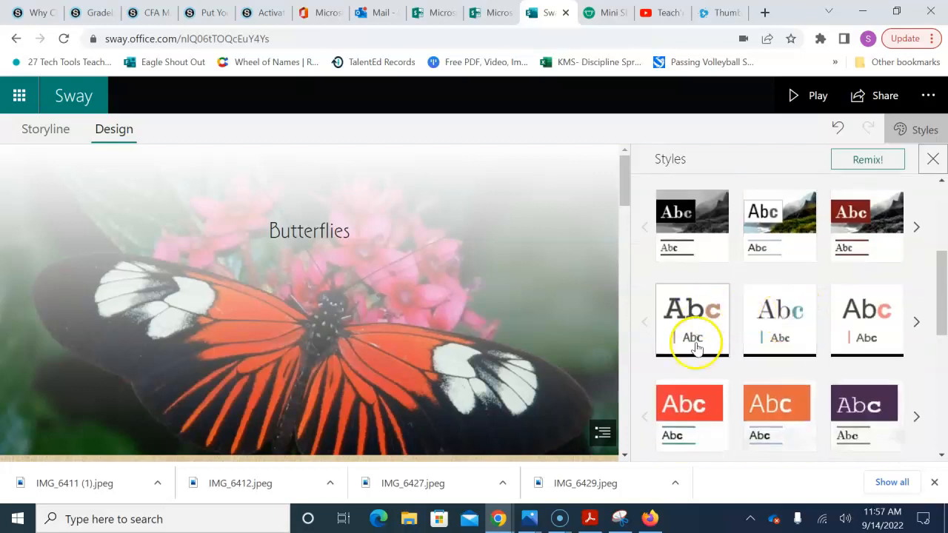
pyautogui.scroll(-3, 851, 301)
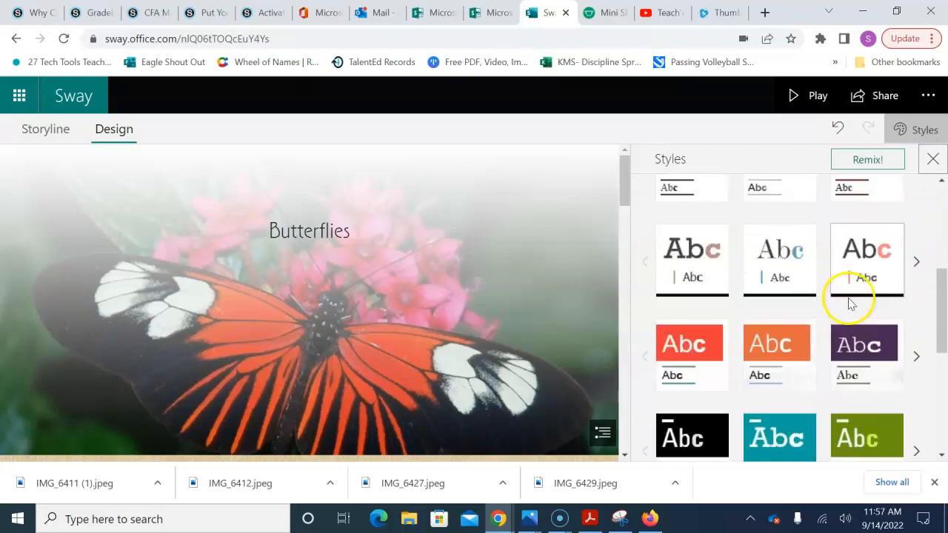
pyautogui.scroll(-3, 849, 303)
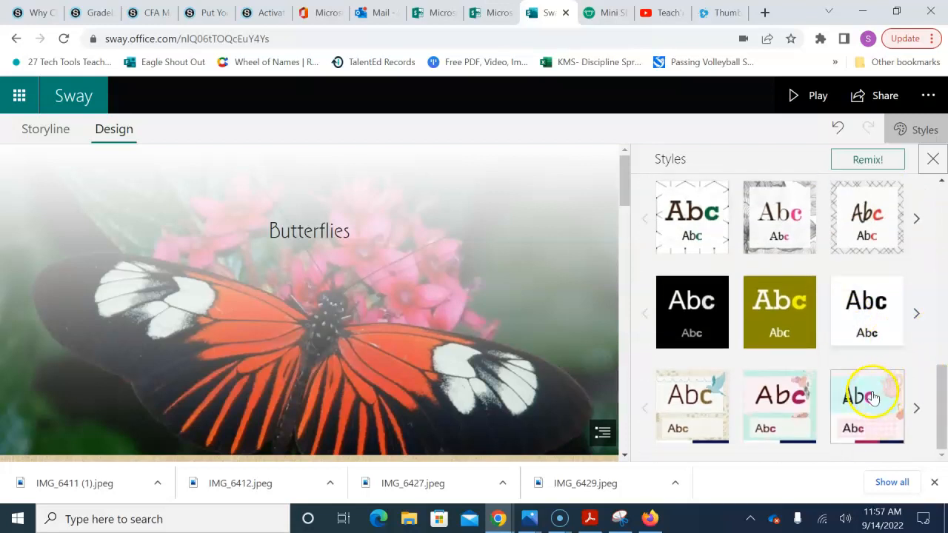
pyautogui.click(917, 408)
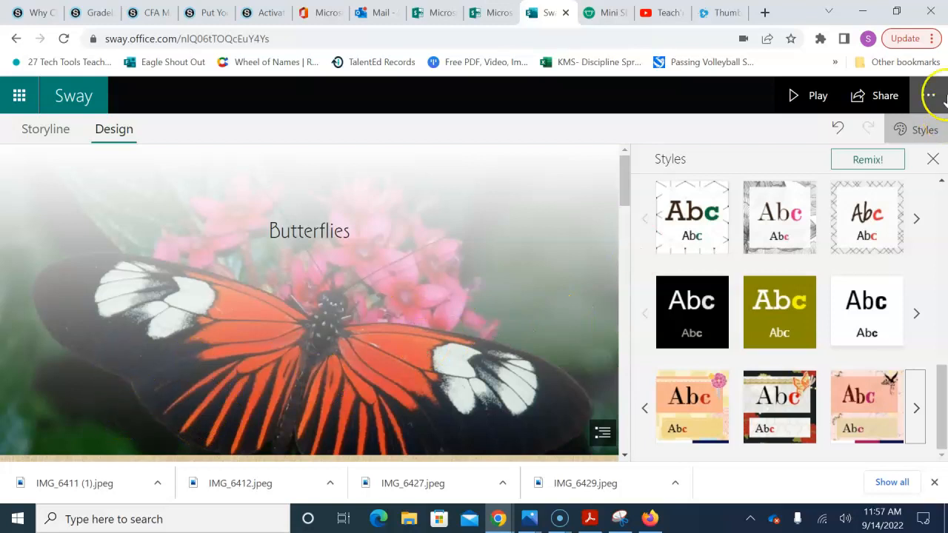
# Share the Sway with anyone with a link, with view access, and copy the sharing link
pyautogui.click(898, 101)
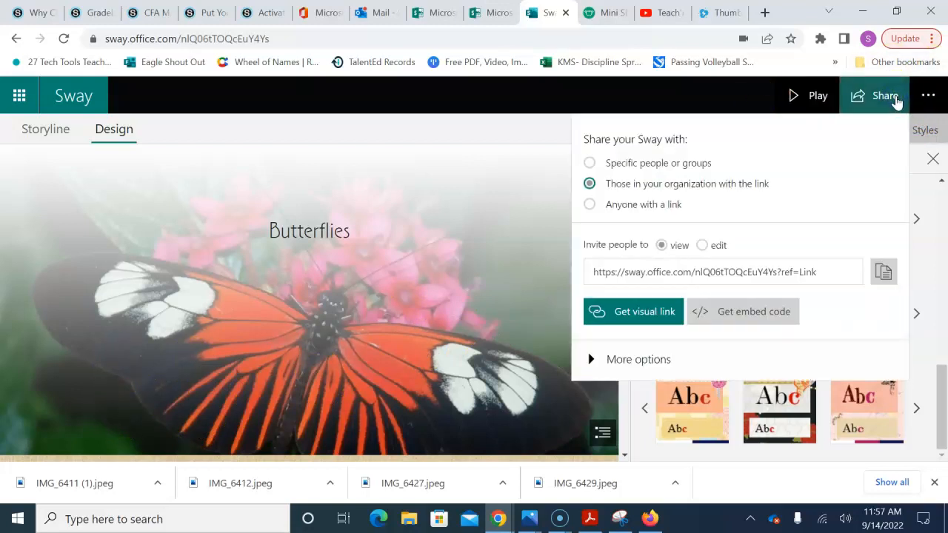
pyautogui.click(590, 205)
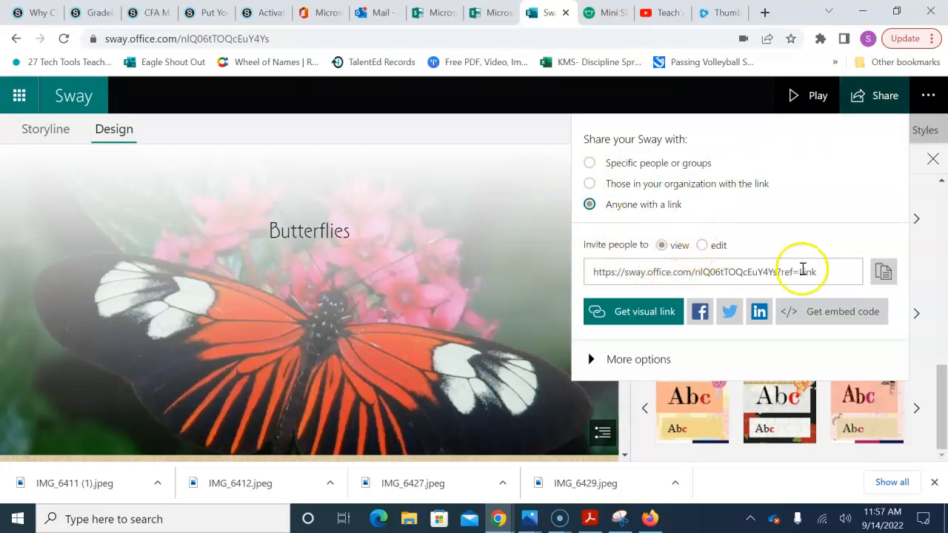
pyautogui.click(885, 274)
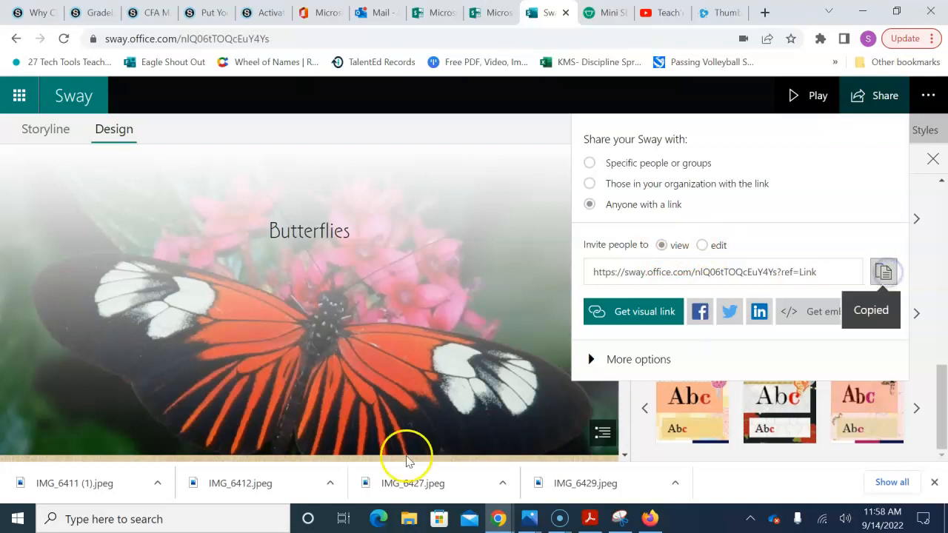